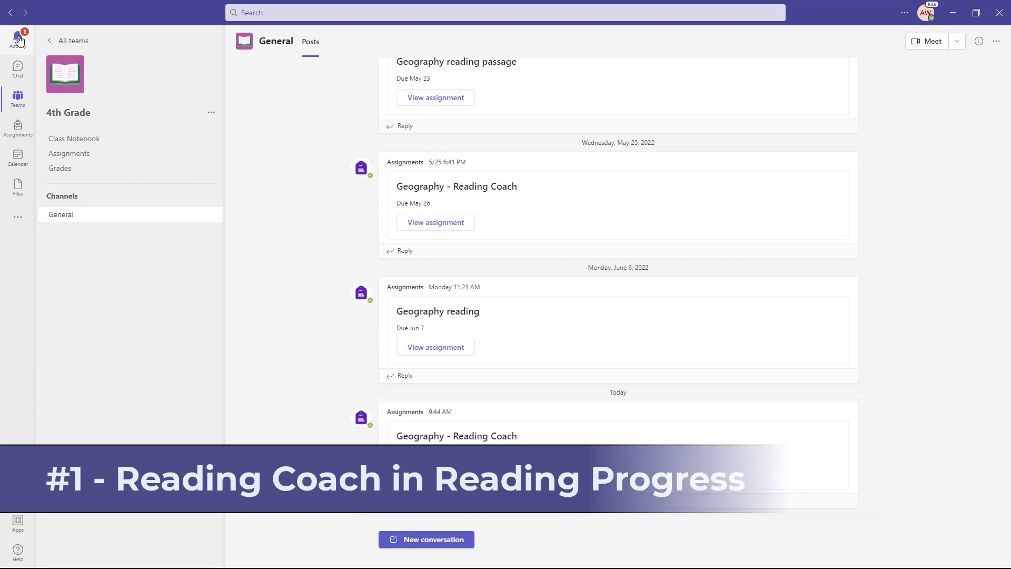
Open the Geography passage from the newest Geography - Reading Coach assignment in the activity feed and use its reading recording.
{"action": "left_click", "coordinate": [19, 40]}
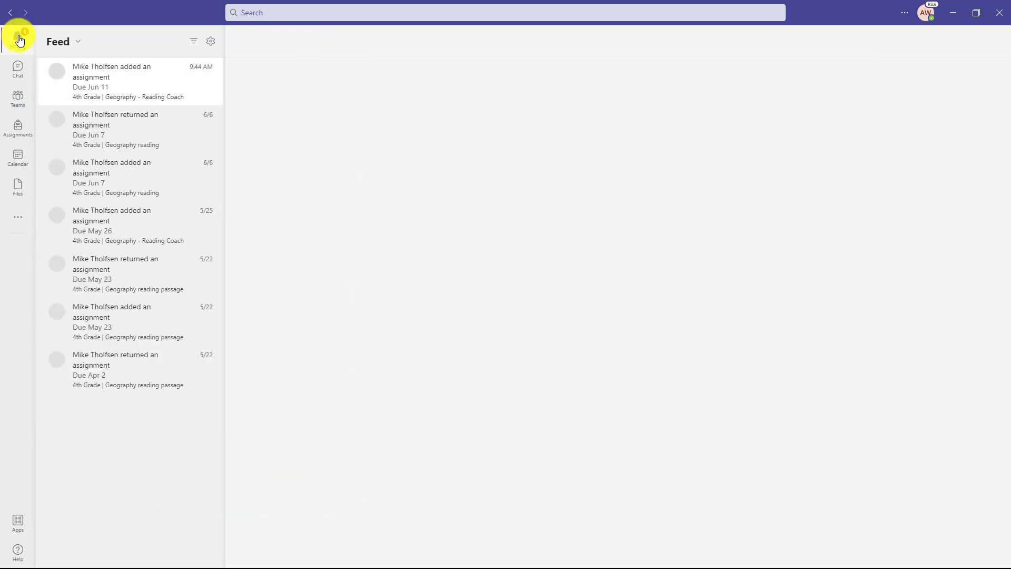
{"action": "left_click", "coordinate": [142, 74]}
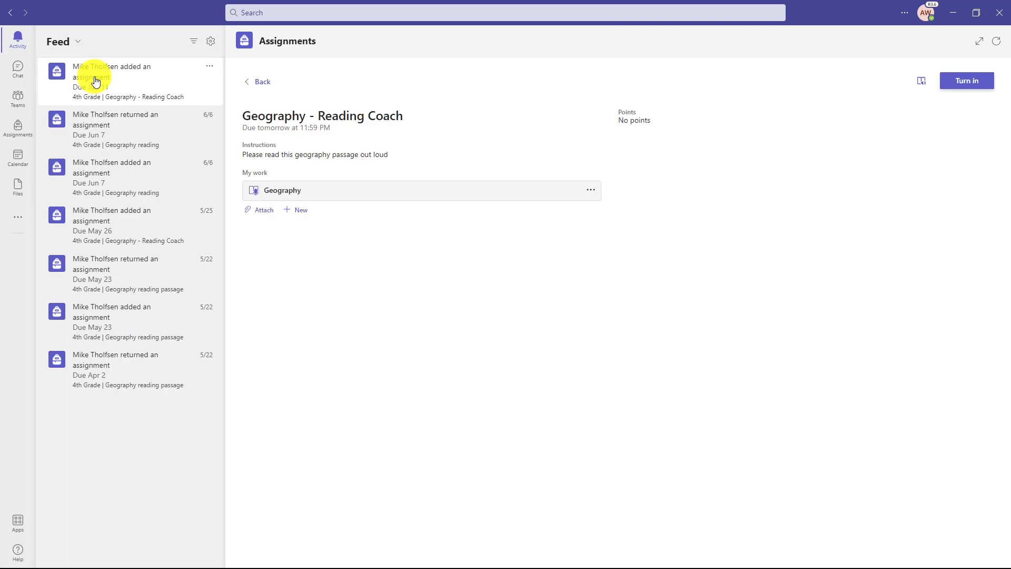
{"action": "left_click", "coordinate": [345, 193]}
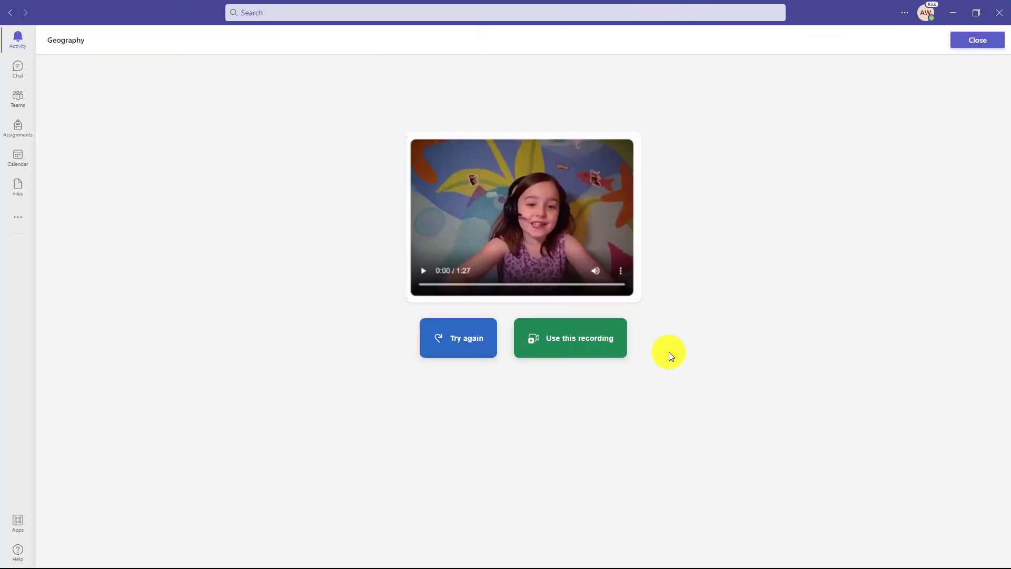
{"action": "left_click", "coordinate": [625, 356]}
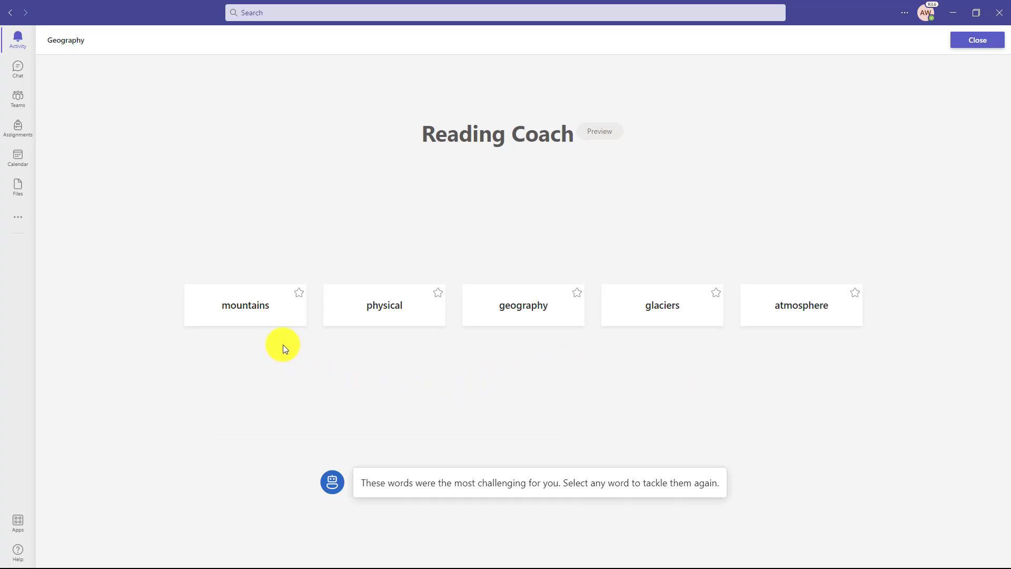
Practise the word "mountains" in Reading Coach with the audio, syllable and picture aids, recording it aloud twice.
{"action": "left_click", "coordinate": [283, 315]}
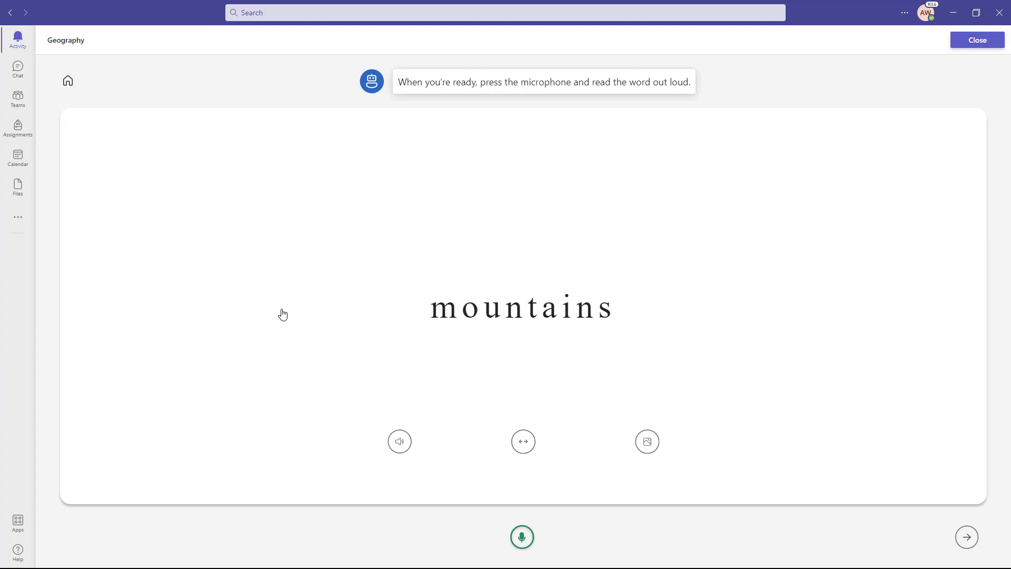
{"action": "left_click", "coordinate": [283, 315]}
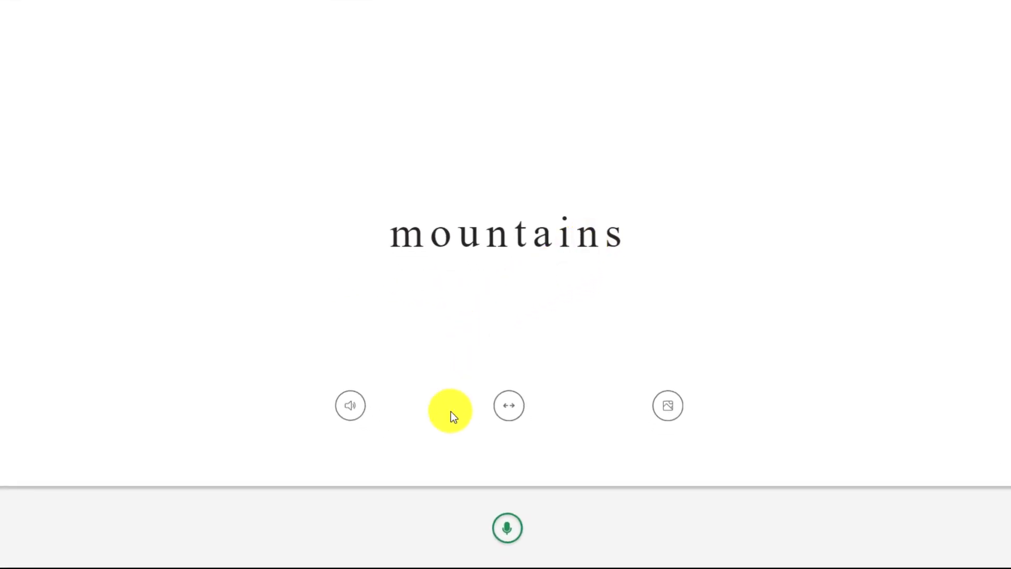
{"action": "left_click", "coordinate": [351, 415]}
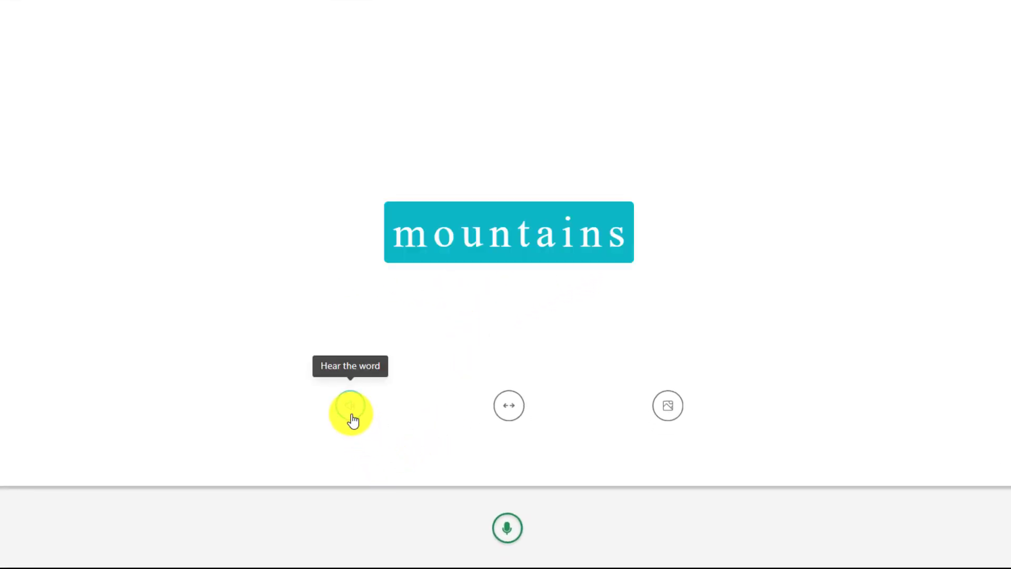
{"action": "left_click", "coordinate": [514, 406]}
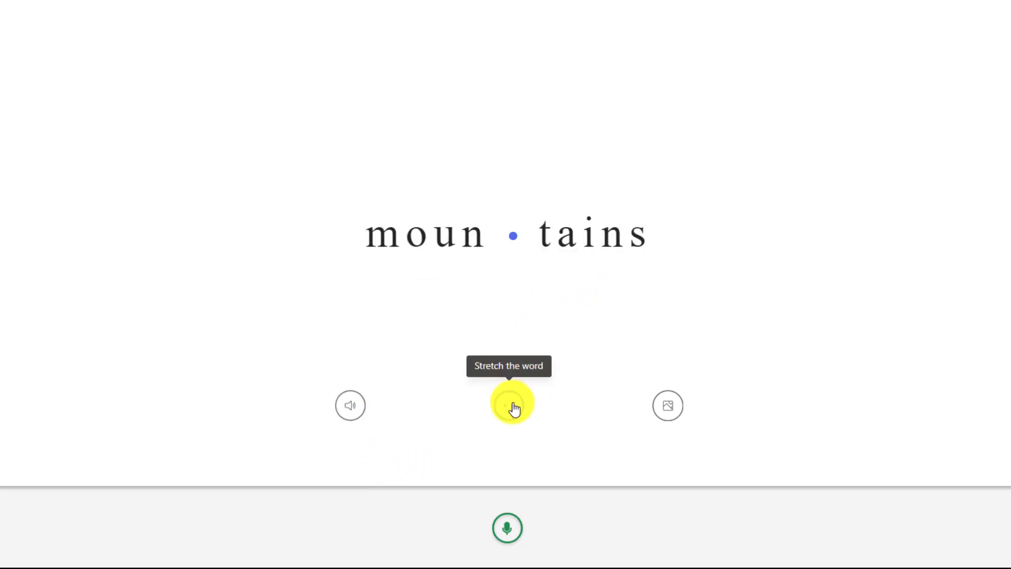
{"action": "left_click", "coordinate": [666, 411]}
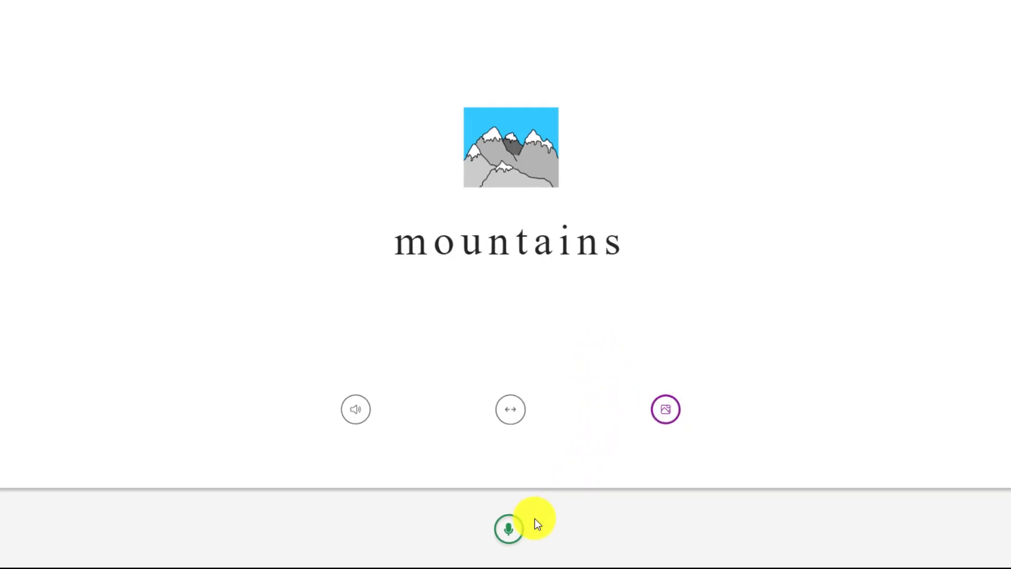
{"action": "left_click", "coordinate": [508, 528]}
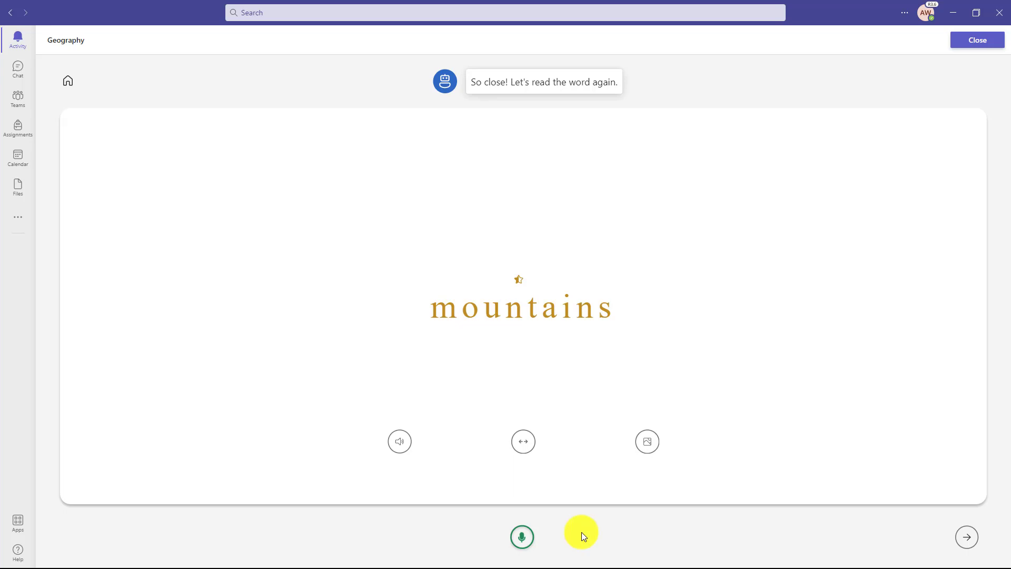
{"action": "left_click", "coordinate": [522, 537]}
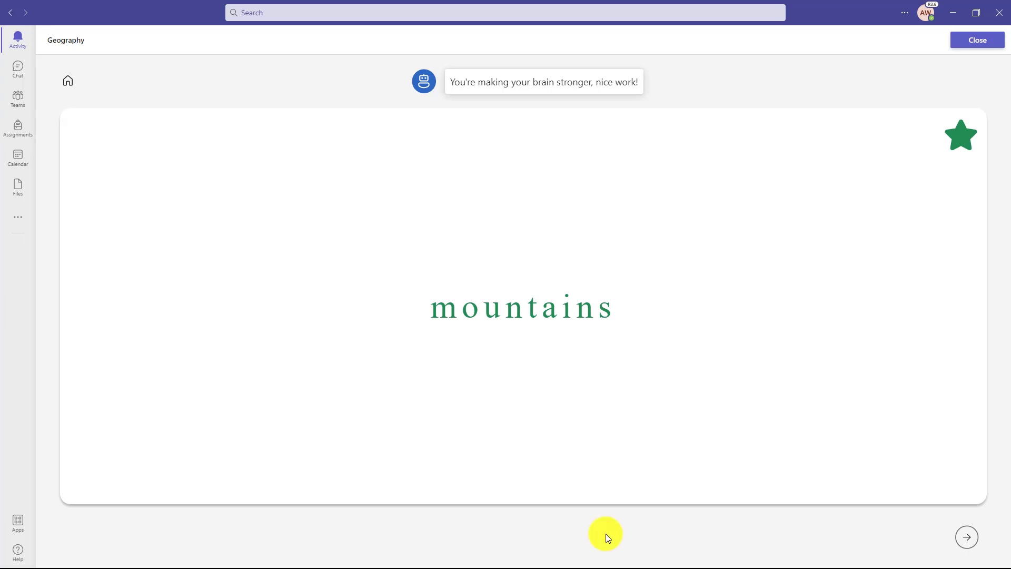
Practise the next word, "physical", by stretching it into syllables and recording it aloud twice.
{"action": "left_click", "coordinate": [969, 540]}
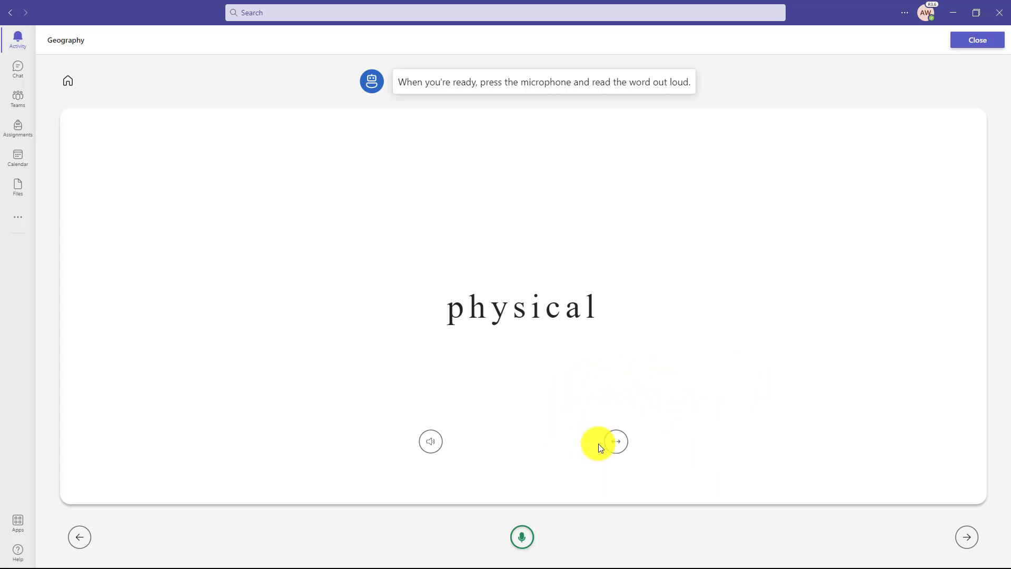
{"action": "left_click", "coordinate": [619, 446]}
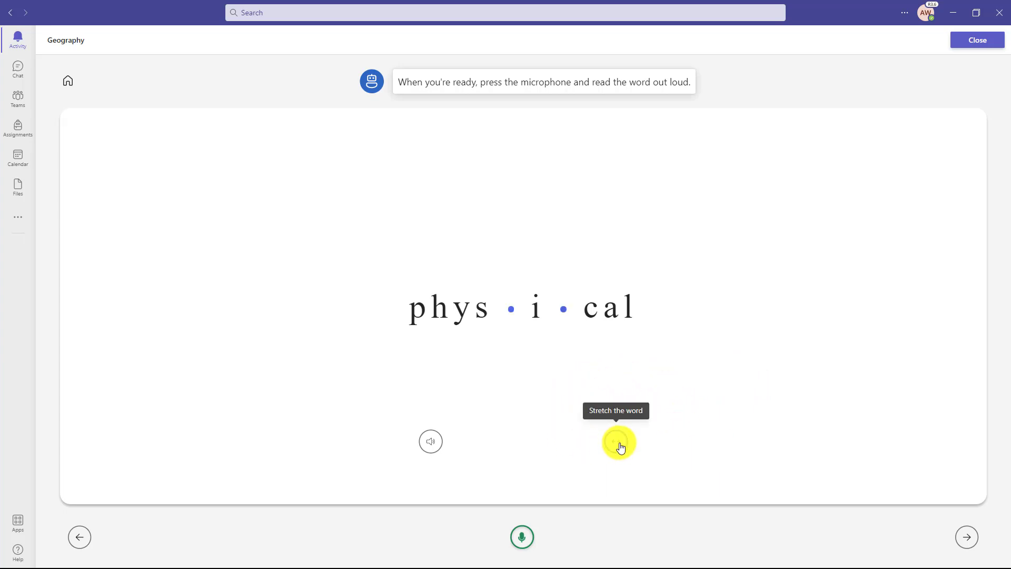
{"action": "left_click", "coordinate": [522, 537]}
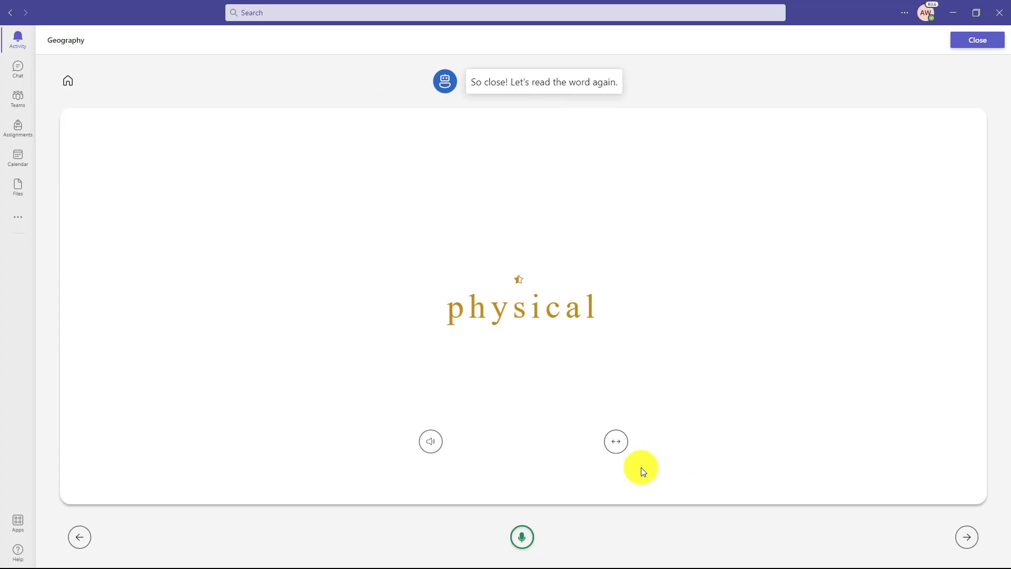
{"action": "left_click", "coordinate": [522, 536]}
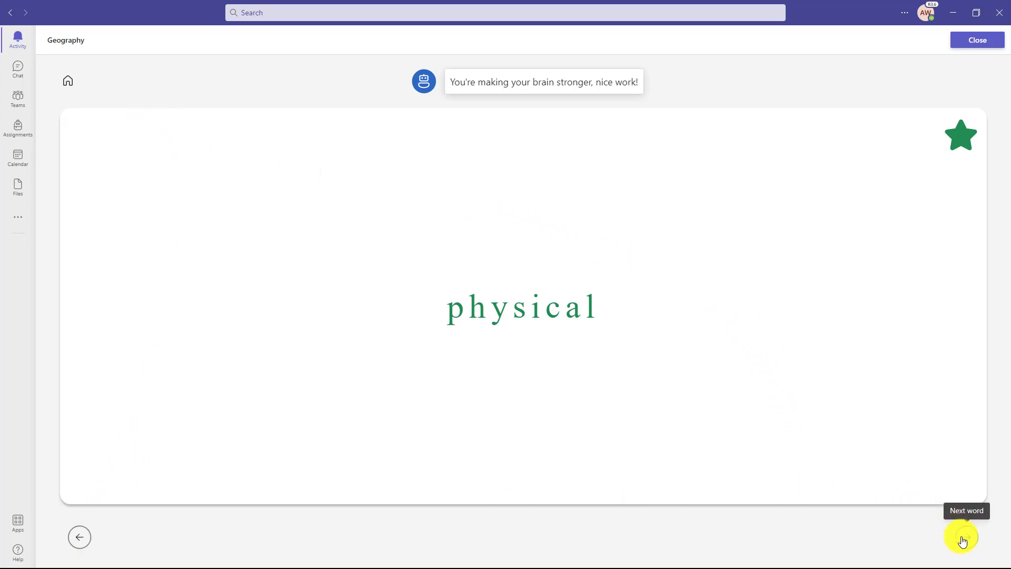
Practise the word "atmosphere" from the challenge word list using its syllable split, and finish the Reading Coach session.
{"action": "left_click", "coordinate": [71, 85]}
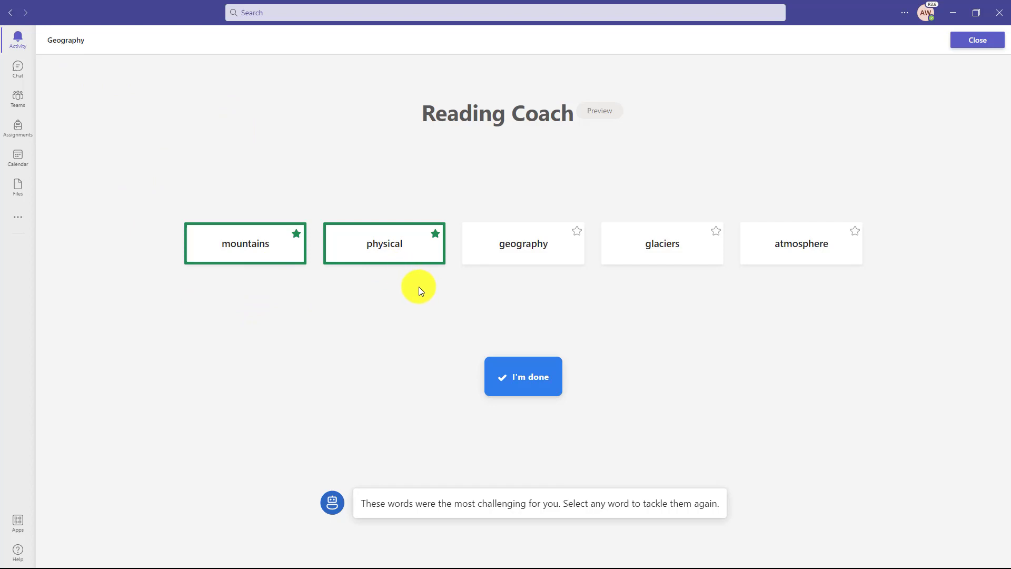
{"action": "left_click", "coordinate": [802, 252]}
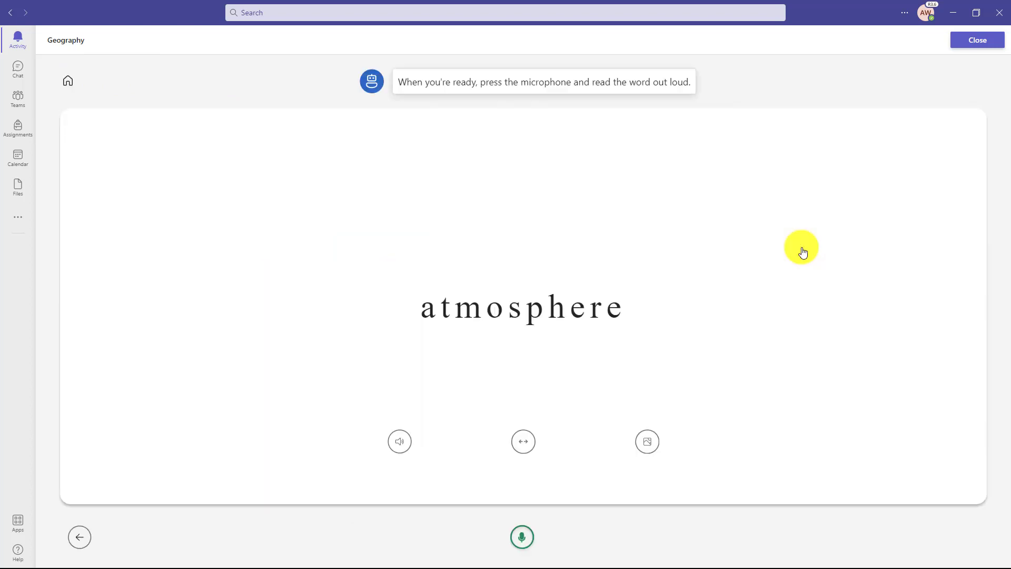
{"action": "left_click", "coordinate": [524, 446]}
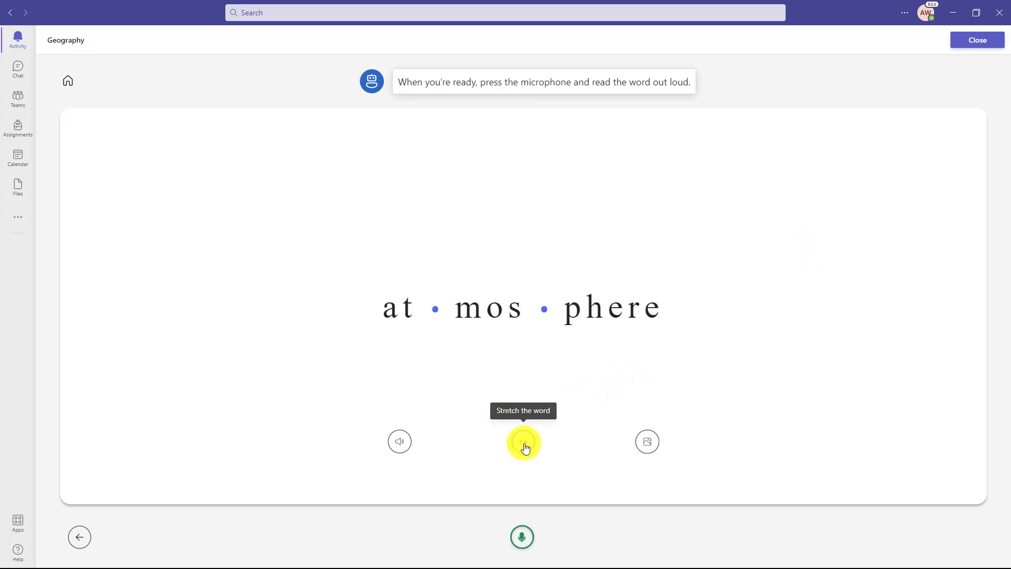
{"action": "left_click", "coordinate": [524, 537]}
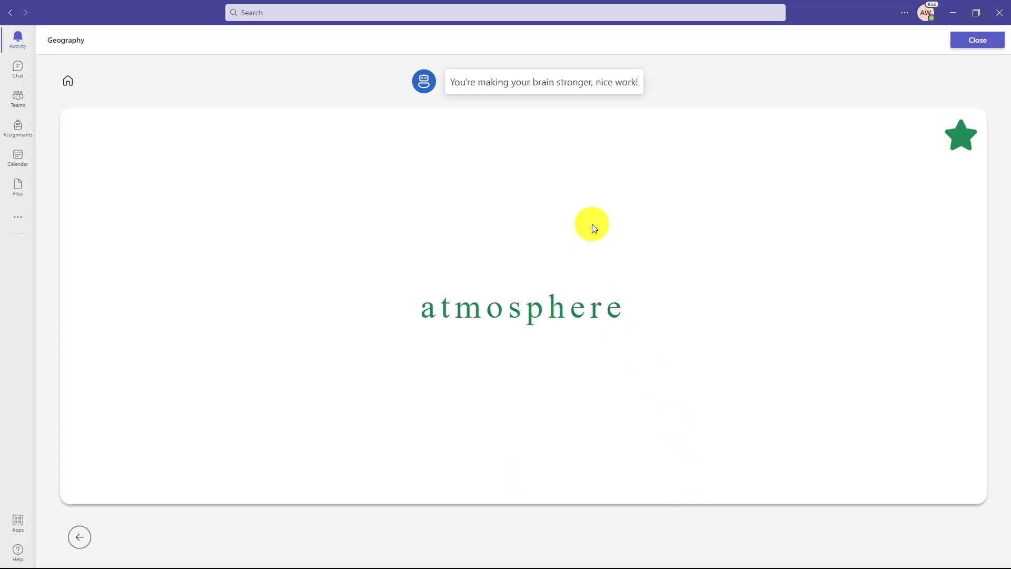
{"action": "left_click", "coordinate": [67, 81]}
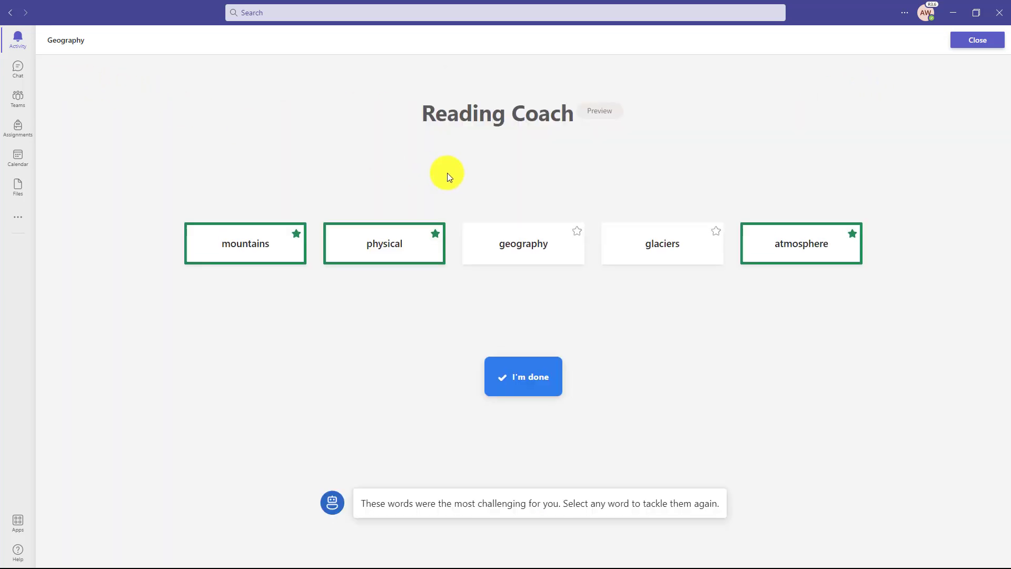
{"action": "left_click", "coordinate": [531, 375]}
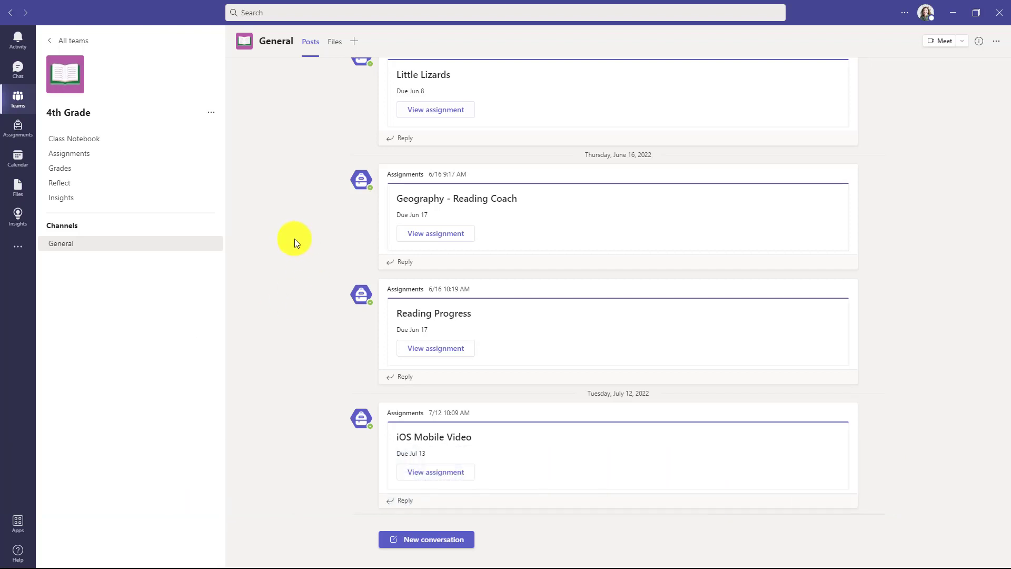
Examine the challenging words in the 4th Grade Reading Progress report in Insights and start a challenge assignment from them.
{"action": "left_click", "coordinate": [61, 201]}
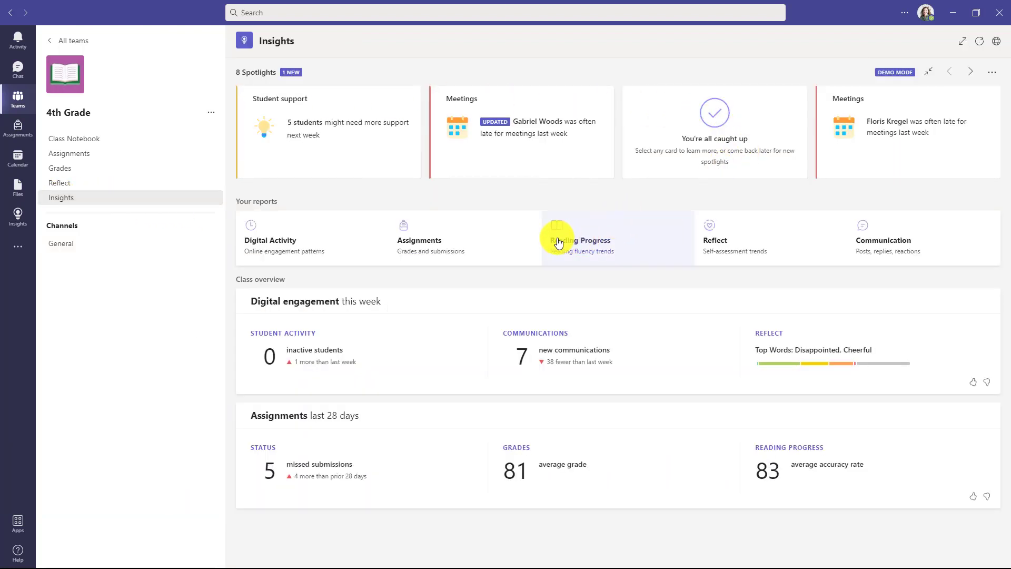
{"action": "left_click", "coordinate": [645, 242]}
{"action": "scroll", "coordinate": [645, 242], "scroll_direction": "down", "scroll_amount": 5}
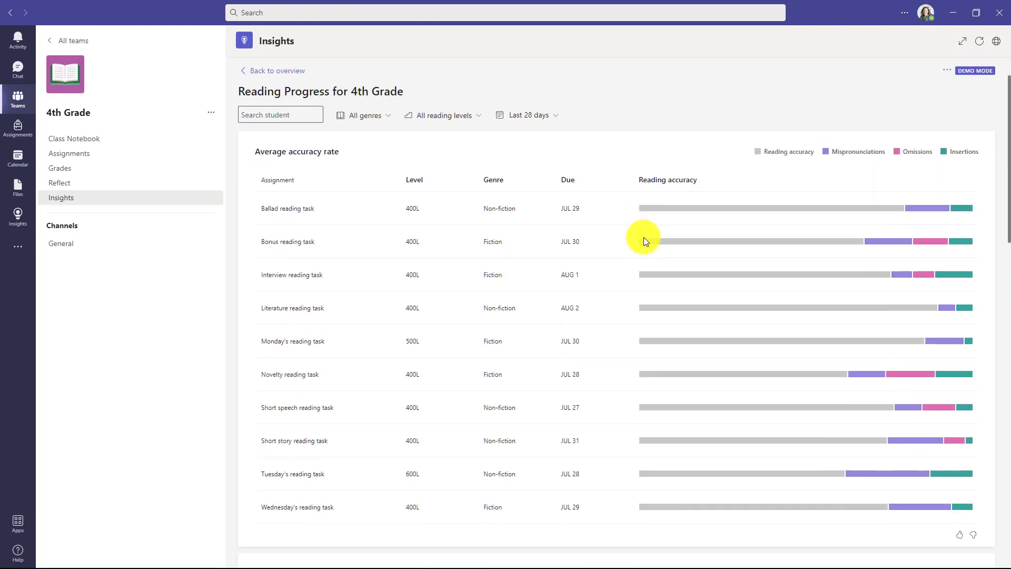
{"action": "scroll", "coordinate": [645, 241], "scroll_direction": "down", "scroll_amount": 7}
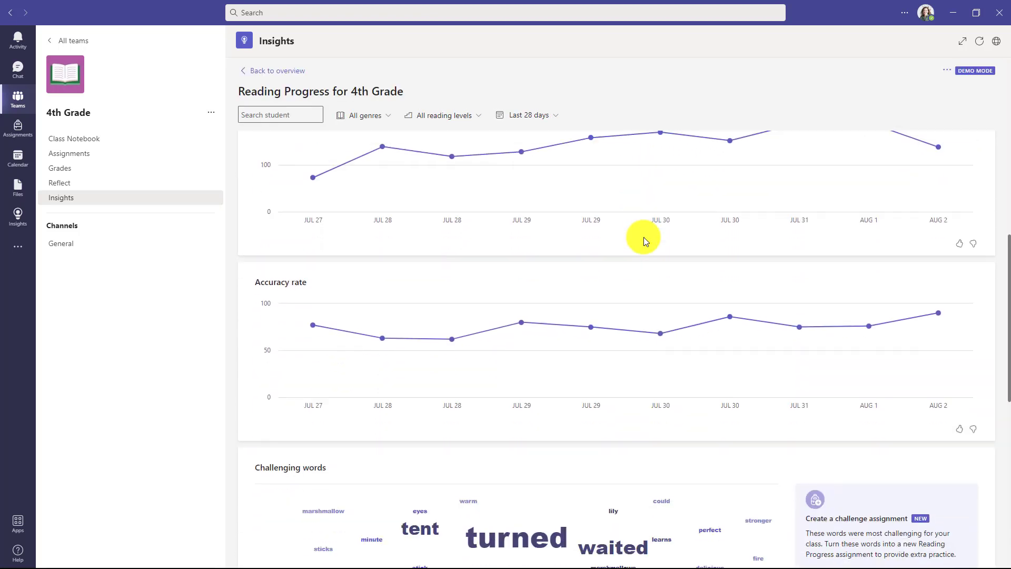
{"action": "scroll", "coordinate": [648, 240], "scroll_direction": "down", "scroll_amount": 1}
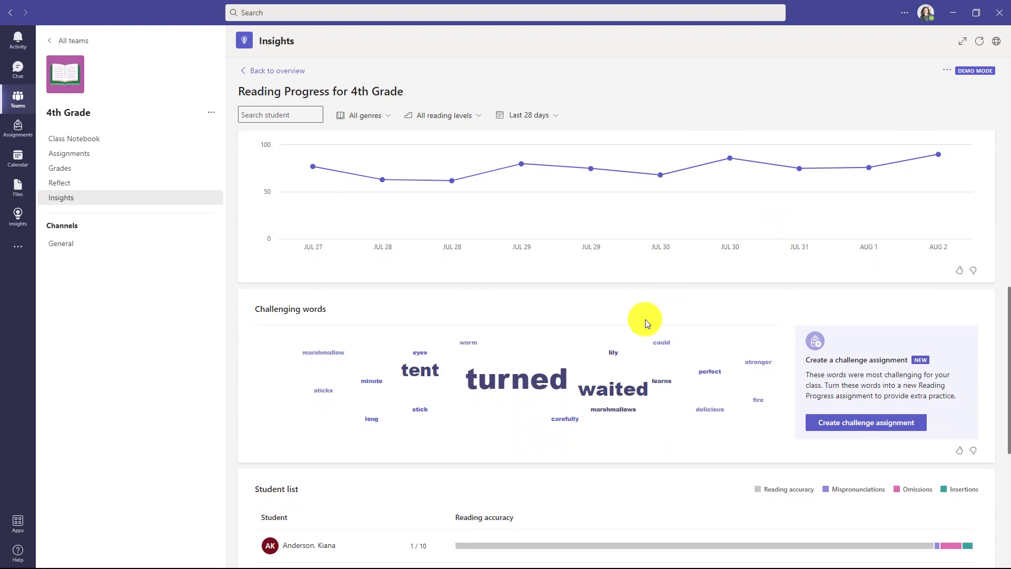
{"action": "scroll", "coordinate": [606, 326], "scroll_direction": "down", "scroll_amount": 2}
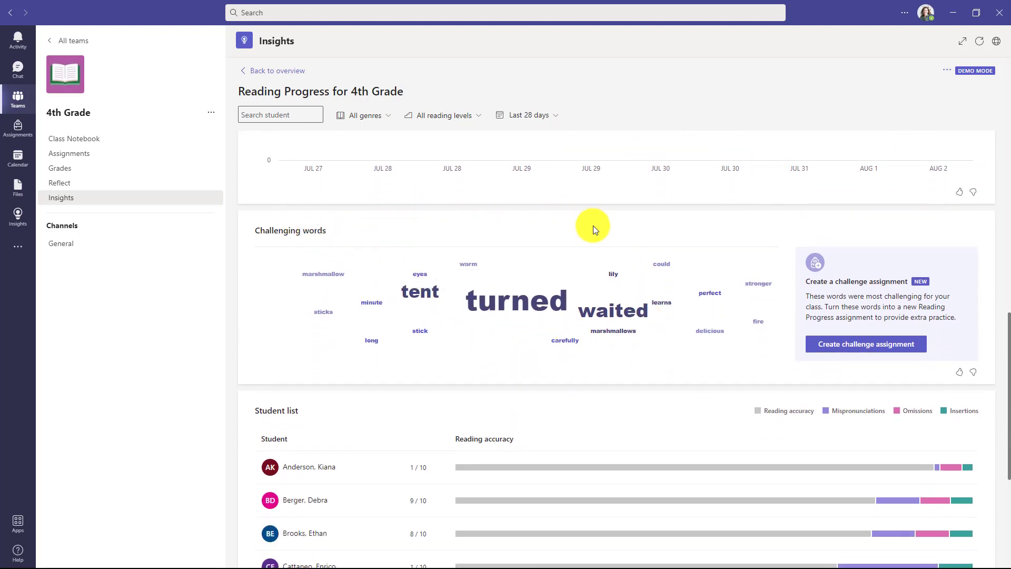
{"action": "mouse_move", "coordinate": [548, 308]}
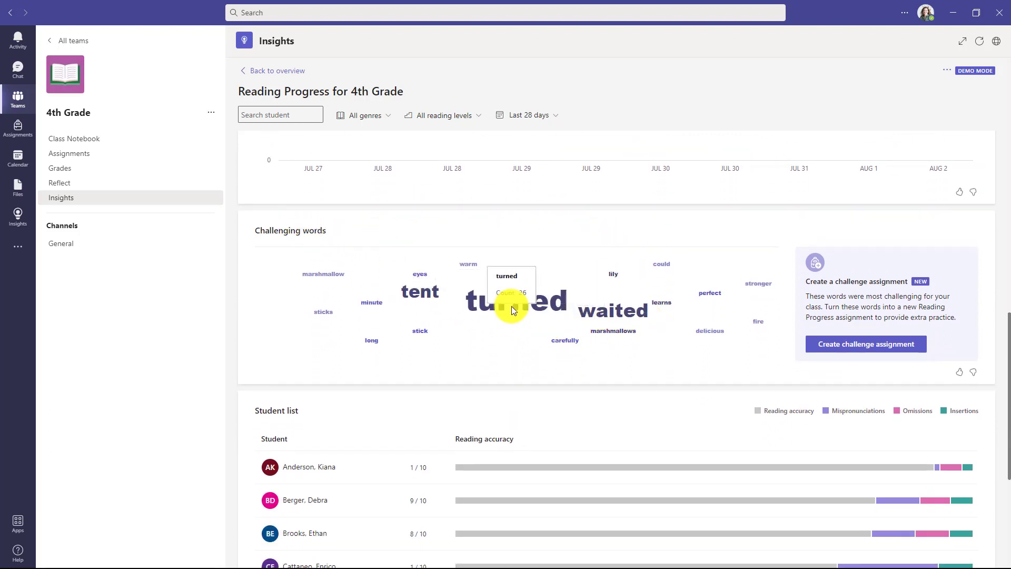
{"action": "mouse_move", "coordinate": [662, 266]}
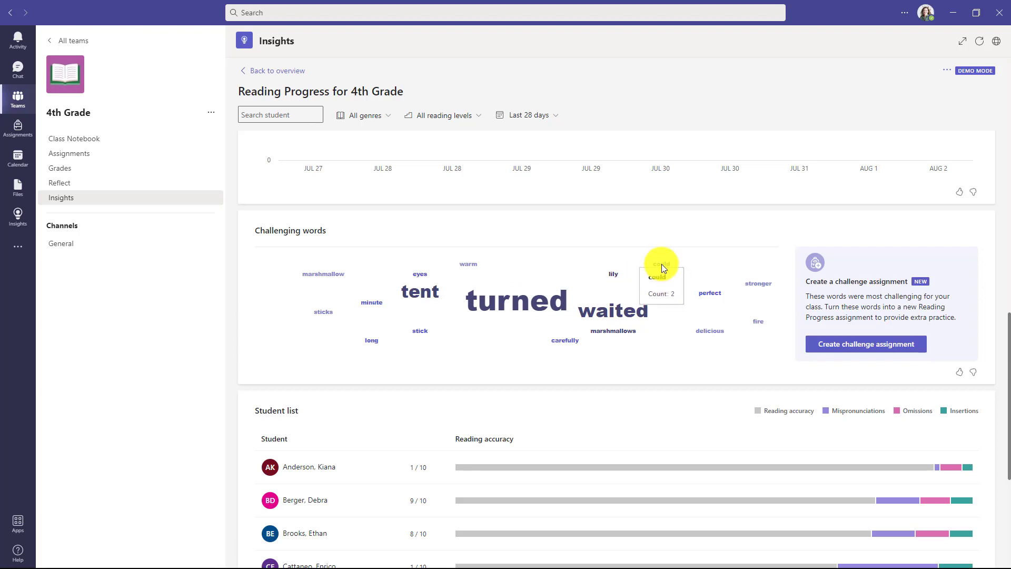
{"action": "left_click", "coordinate": [876, 347]}
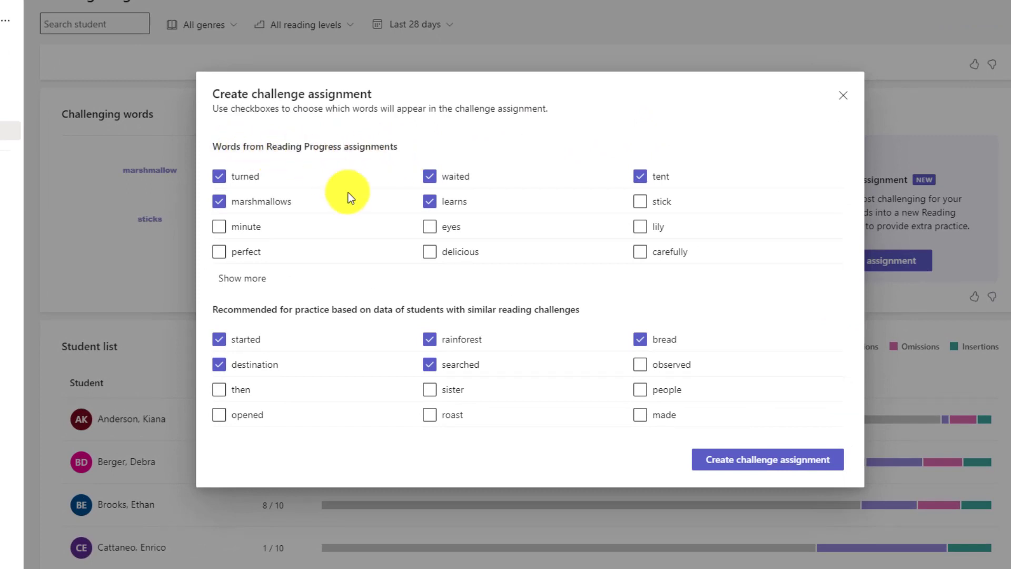
{"action": "left_click", "coordinate": [431, 232]}
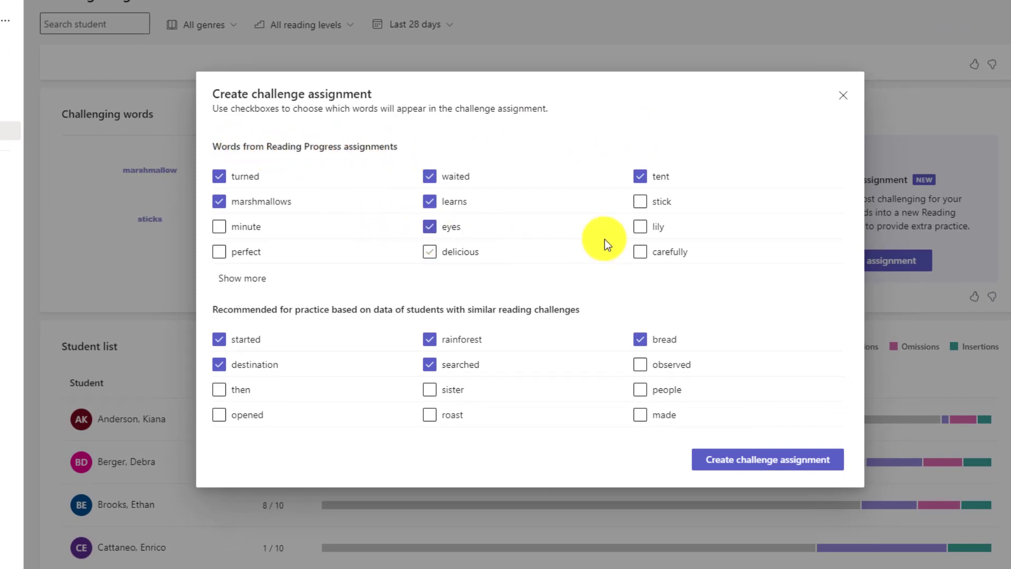
{"action": "left_click", "coordinate": [642, 230]}
{"action": "left_click", "coordinate": [641, 204]}
{"action": "left_click", "coordinate": [639, 226]}
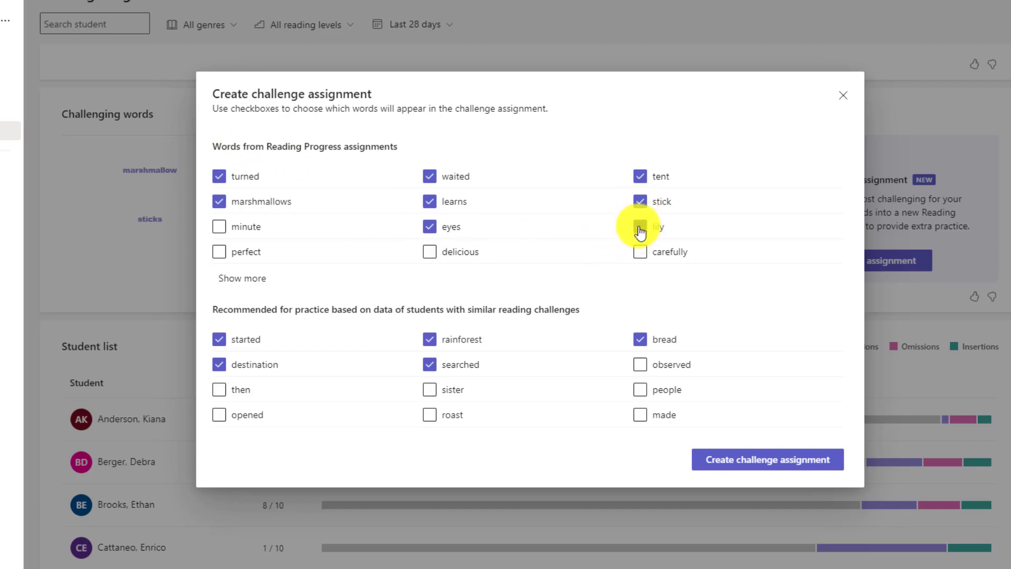
{"action": "left_click", "coordinate": [430, 228]}
{"action": "left_click", "coordinate": [639, 203]}
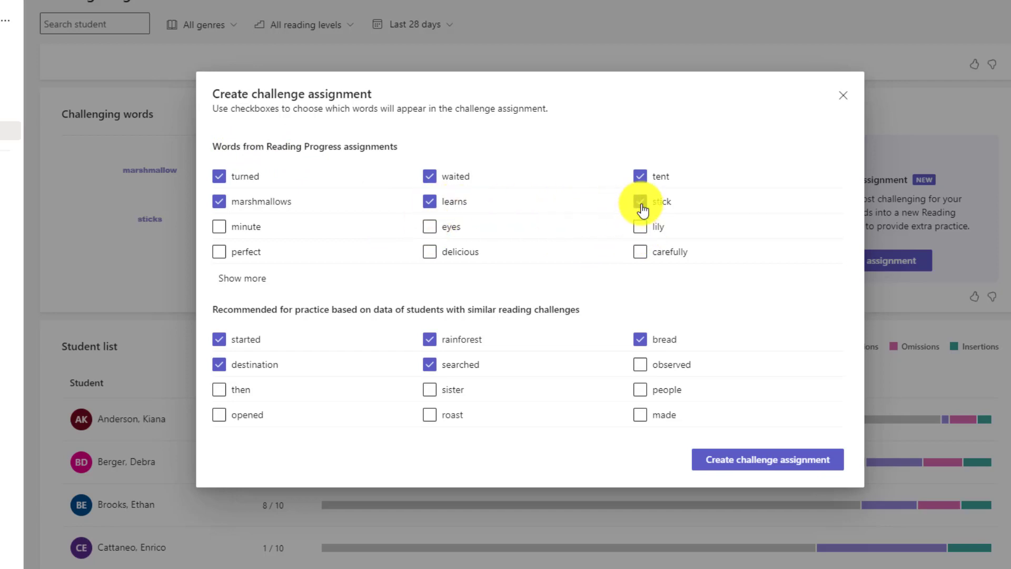
{"action": "left_click", "coordinate": [636, 176]}
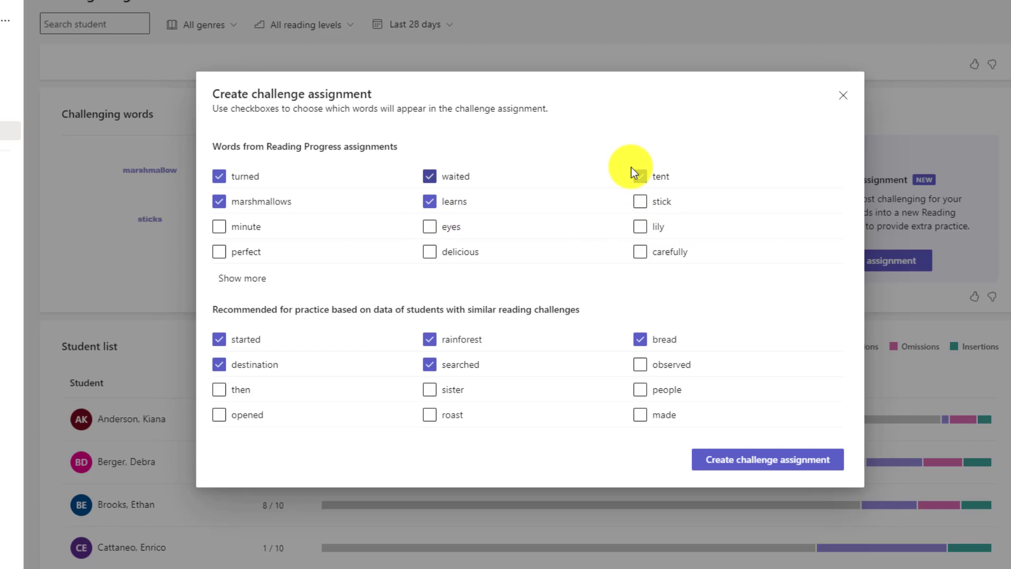
{"action": "left_click", "coordinate": [634, 170]}
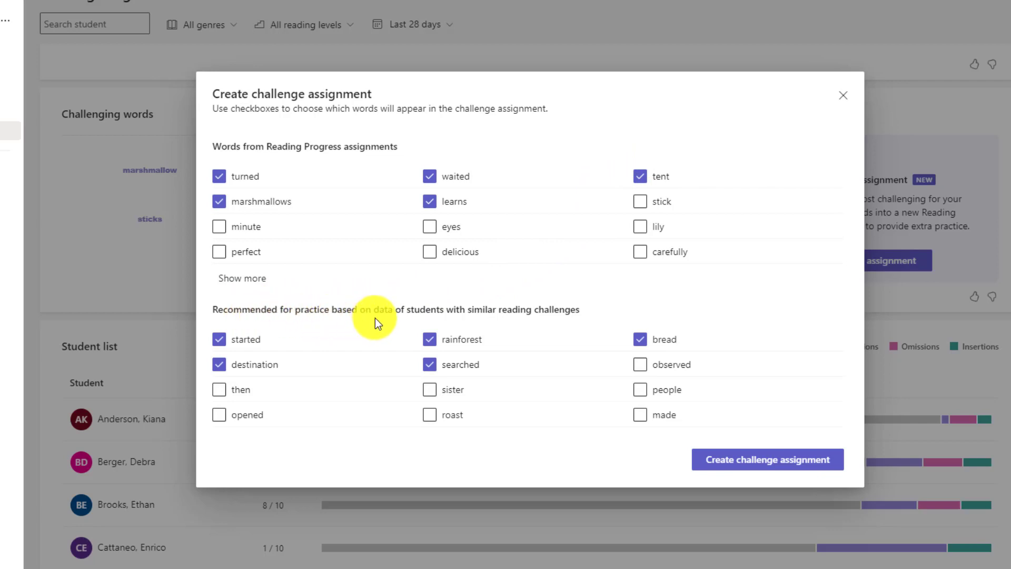
Try adding the recommended words "observed" and "people", clear both again, and create the challenge assignment from the preselected words.
{"action": "left_click", "coordinate": [641, 369]}
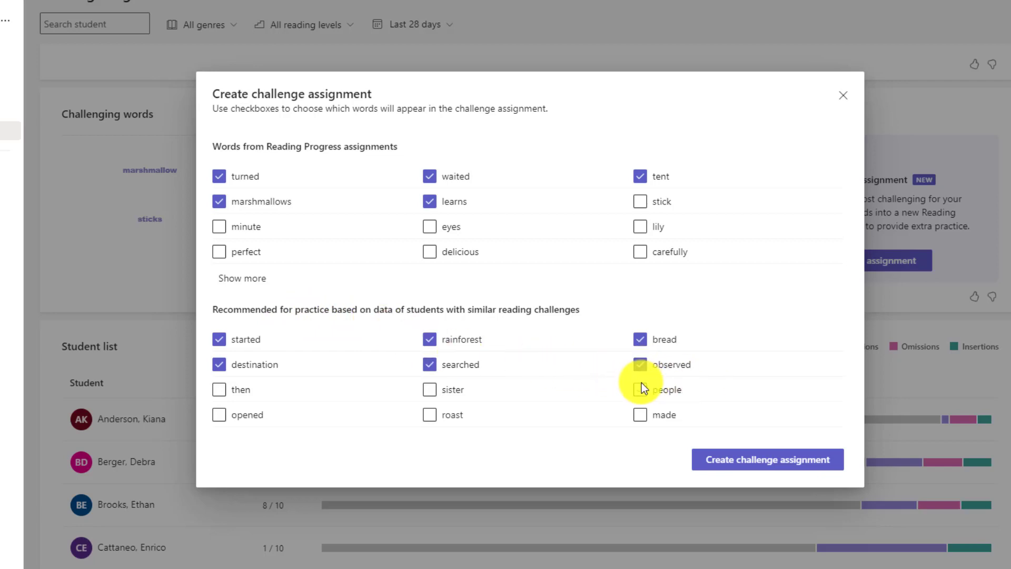
{"action": "left_click", "coordinate": [640, 389]}
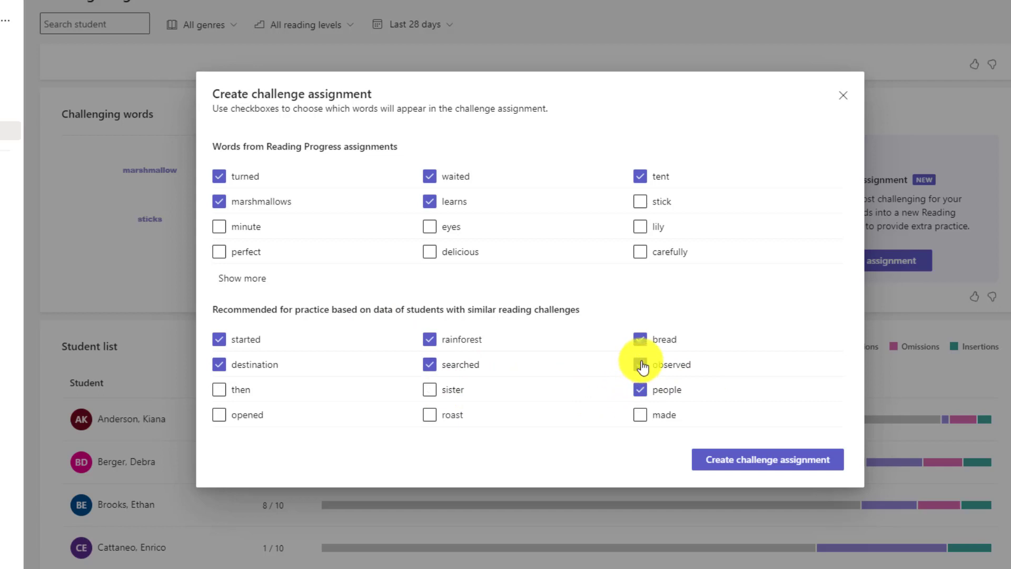
{"action": "left_click", "coordinate": [640, 364]}
{"action": "left_click", "coordinate": [640, 389]}
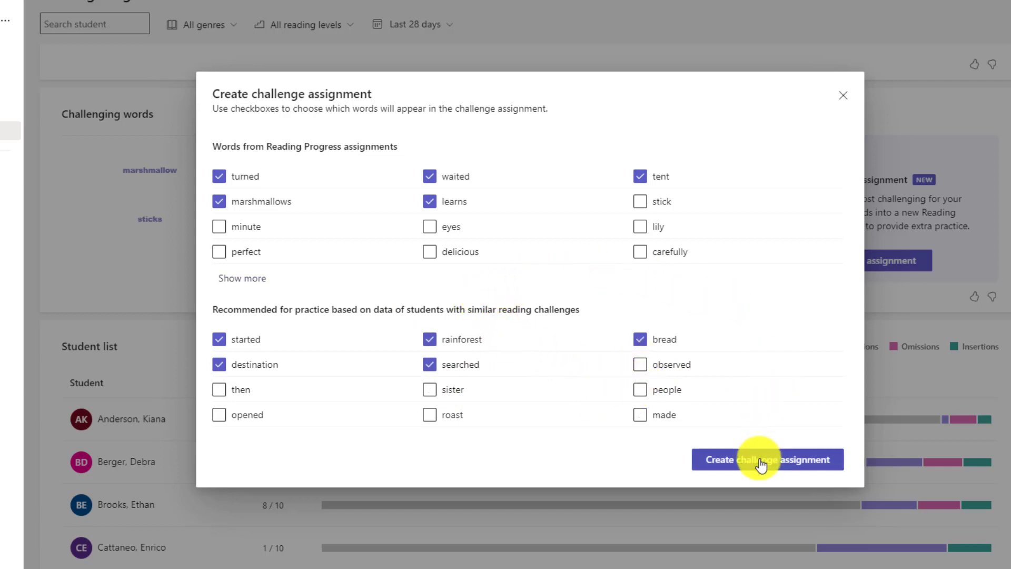
{"action": "left_click", "coordinate": [812, 462]}
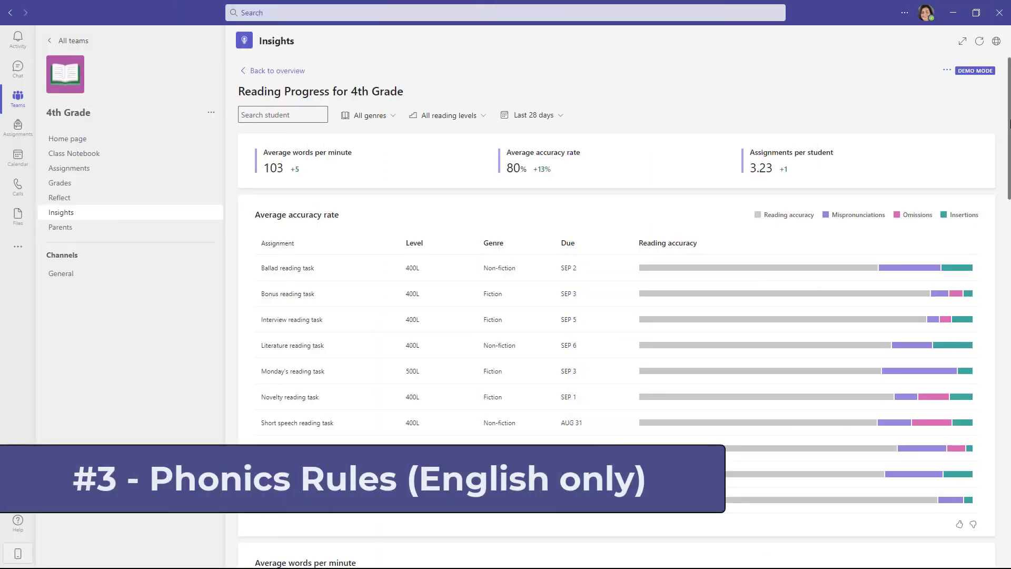
Examine the full list of most challenging phonics rules in the 4th Grade Reading Progress report and its available categories.
{"action": "left_click_drag", "start_coordinate": [1008, 125], "coordinate": [1007, 390]}
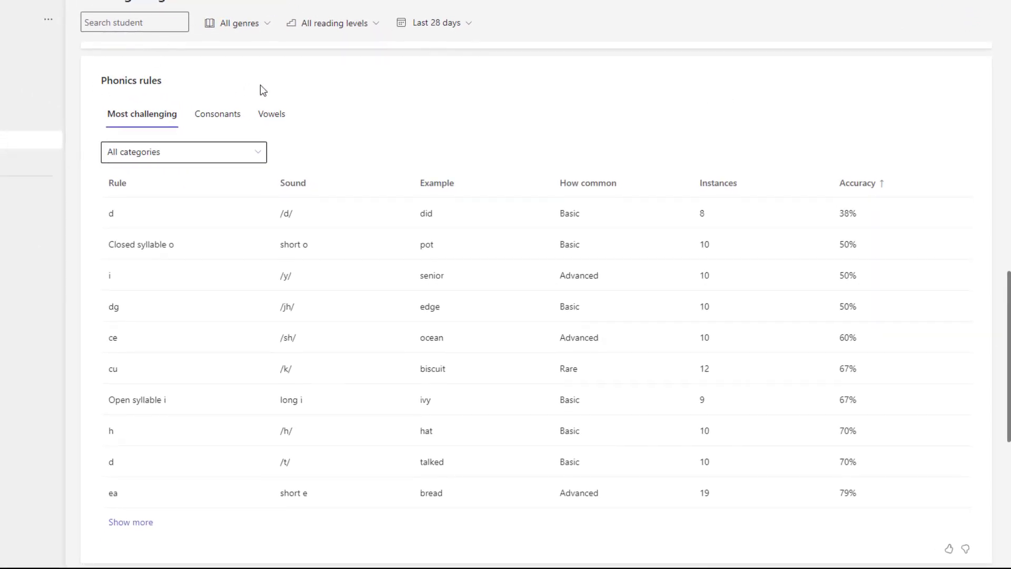
{"action": "left_click", "coordinate": [530, 118]}
{"action": "left_click", "coordinate": [138, 524]}
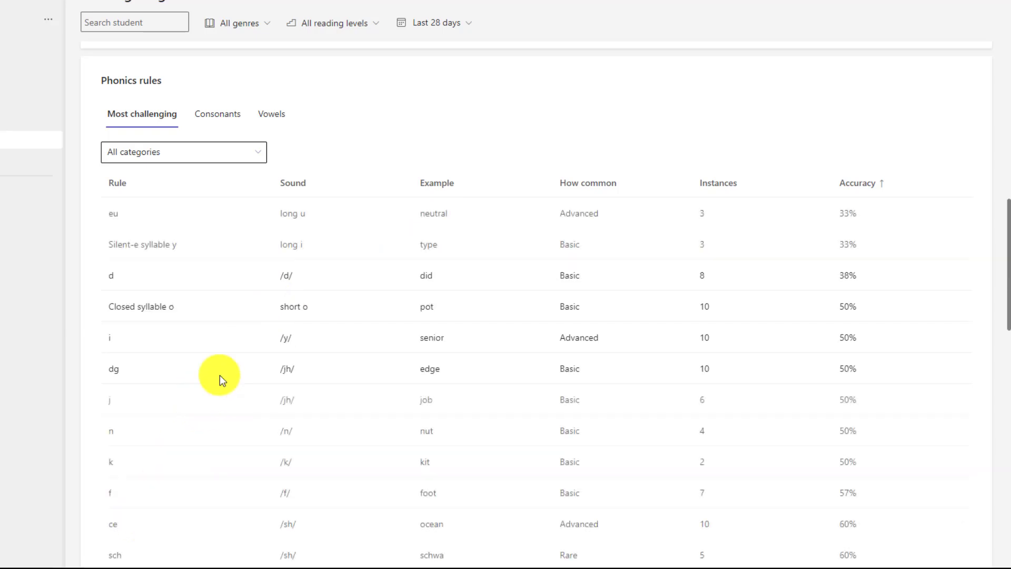
{"action": "scroll", "coordinate": [241, 331], "scroll_direction": "down", "scroll_amount": 5}
{"action": "scroll", "coordinate": [242, 331], "scroll_direction": "down", "scroll_amount": 3}
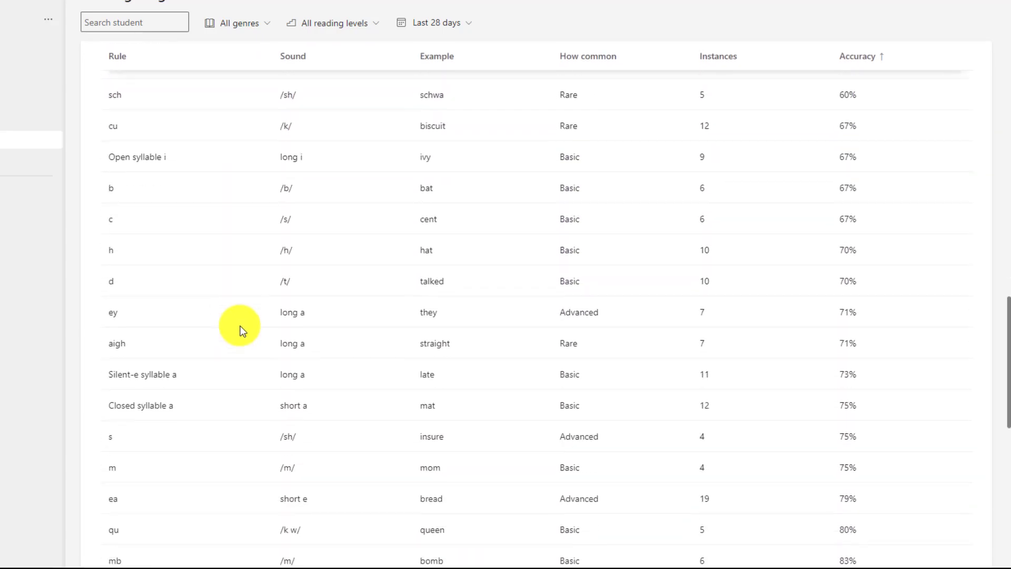
{"action": "scroll", "coordinate": [242, 331], "scroll_direction": "up", "scroll_amount": 10}
{"action": "scroll", "coordinate": [240, 331], "scroll_direction": "down", "scroll_amount": 3}
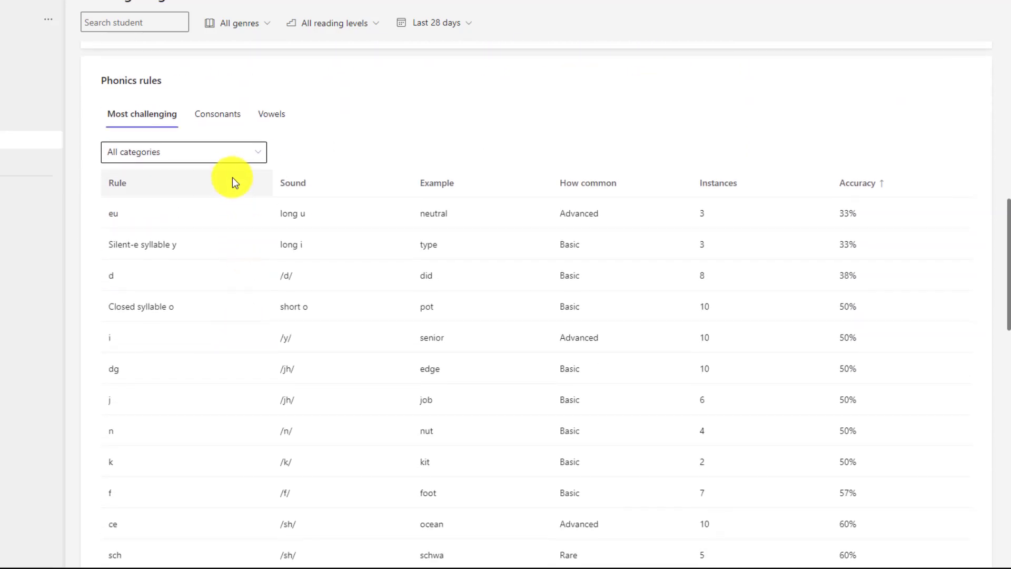
{"action": "left_click", "coordinate": [221, 153]}
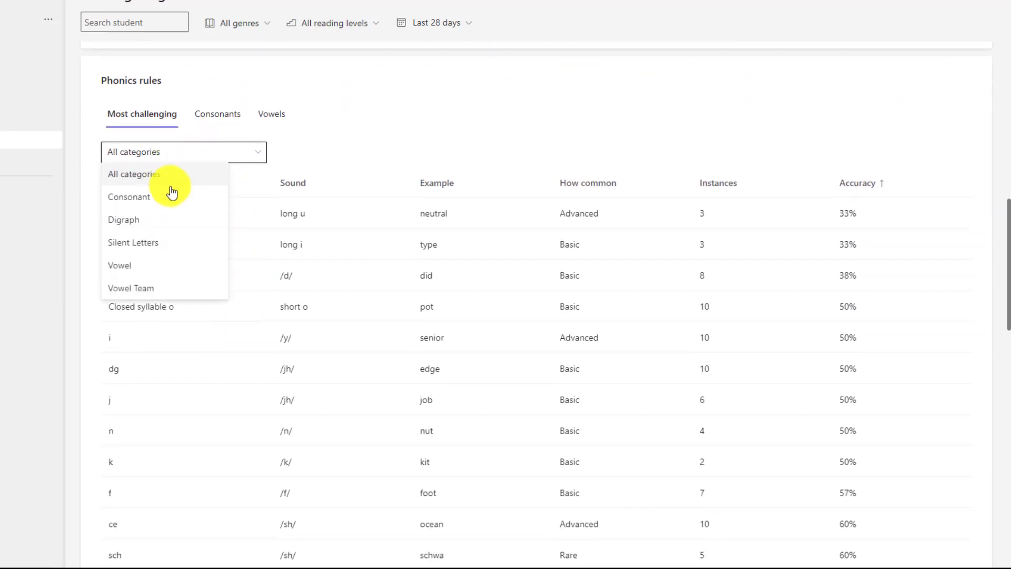
{"action": "left_click", "coordinate": [352, 109]}
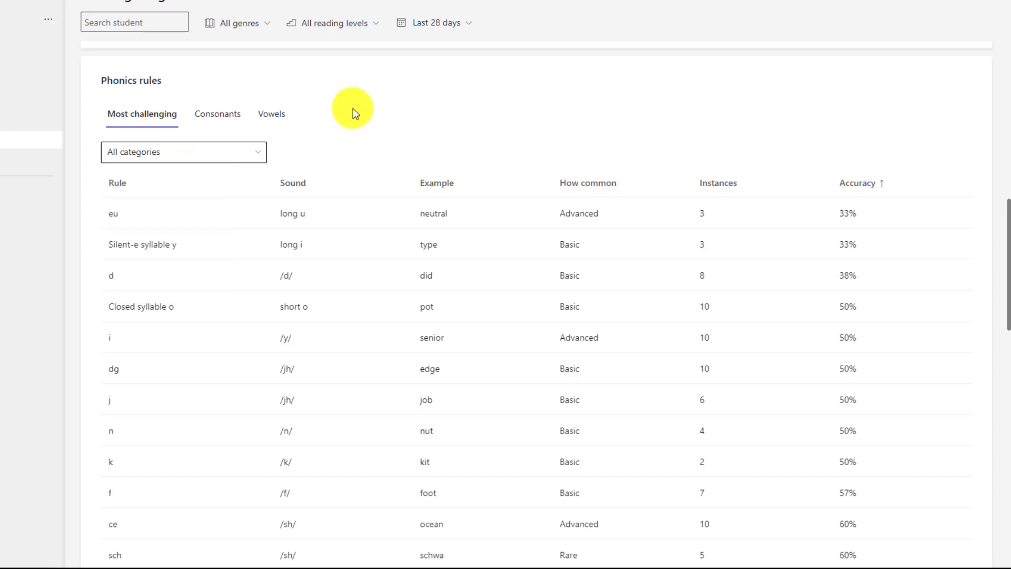
View the vowel phonics rules sorted by ascending accuracy and filter them to the Vowel Team category.
{"action": "left_click", "coordinate": [273, 115]}
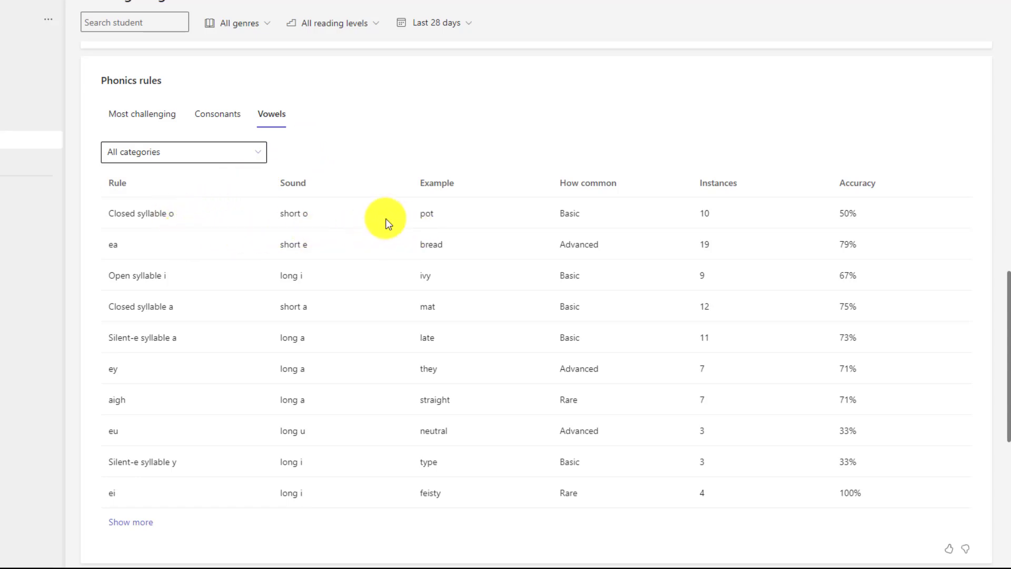
{"action": "left_click", "coordinate": [848, 184]}
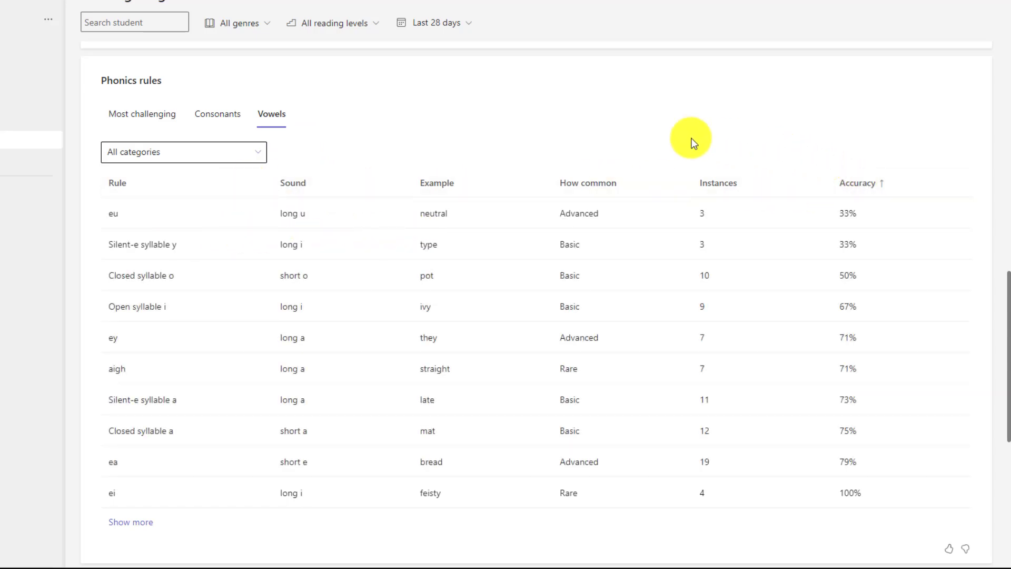
{"action": "left_click", "coordinate": [252, 154]}
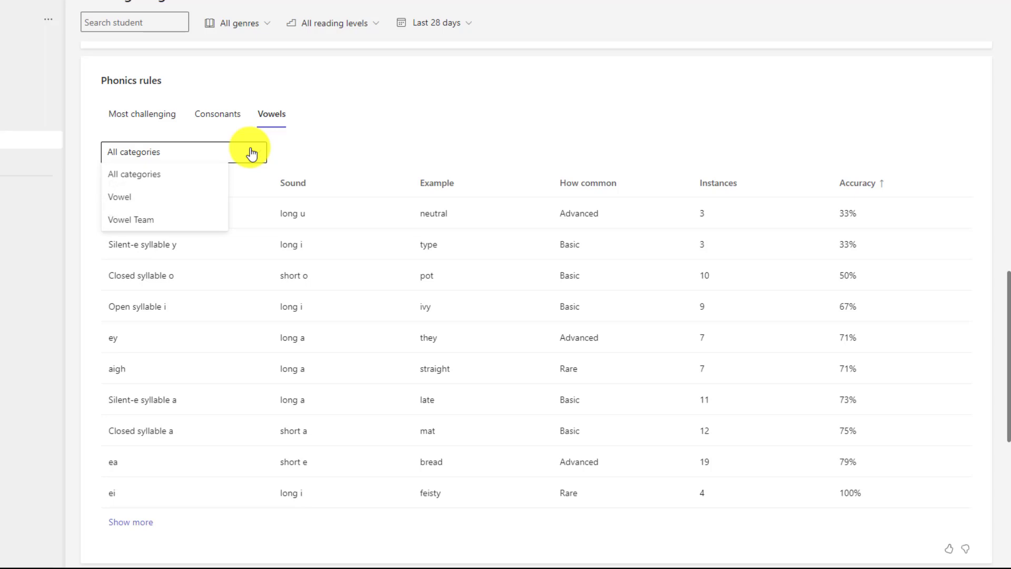
{"action": "left_click", "coordinate": [172, 222]}
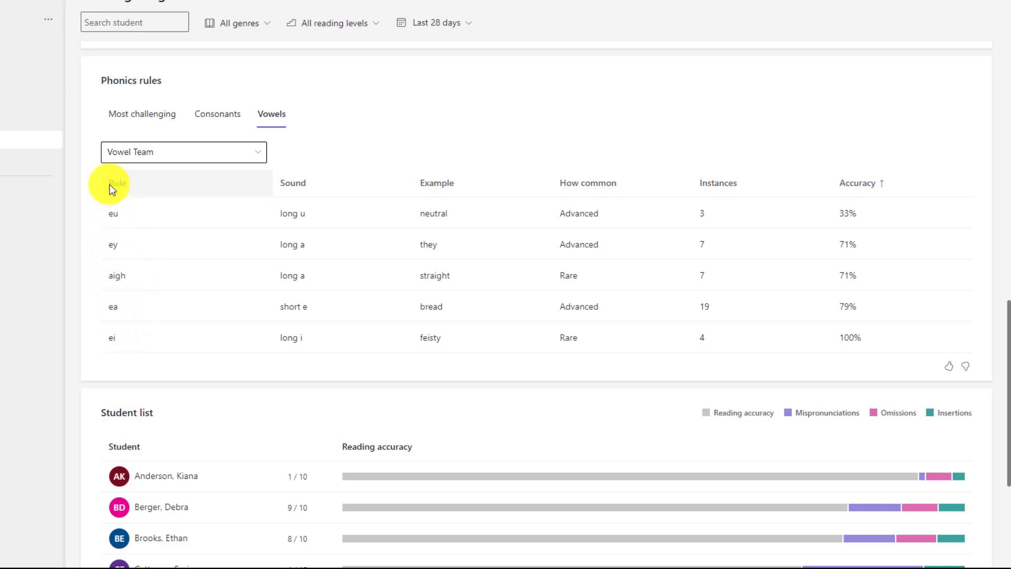
View the consonant phonics rules filtered to the Digraph category and to Silent Letters.
{"action": "left_click", "coordinate": [217, 114]}
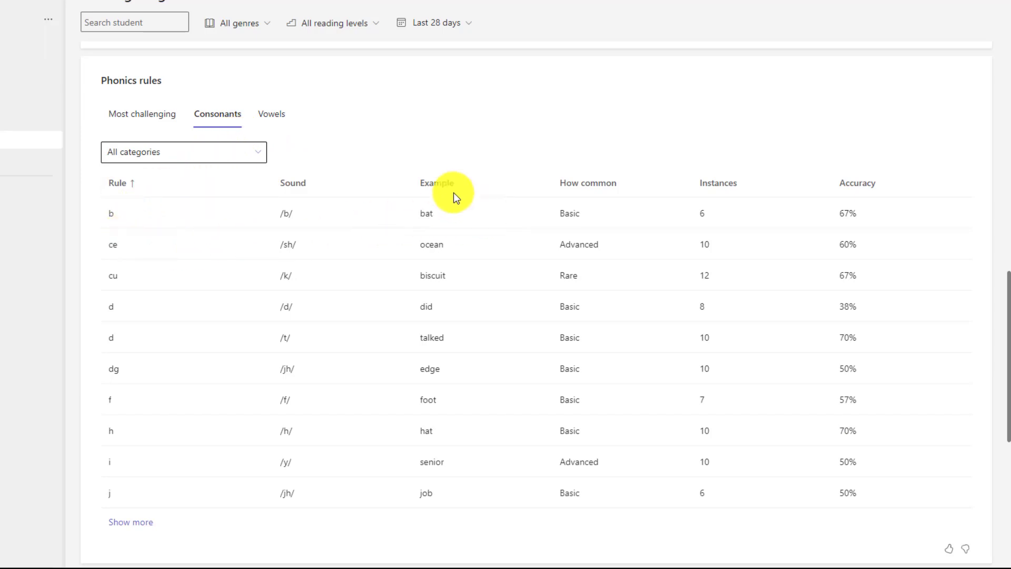
{"action": "left_click", "coordinate": [253, 152]}
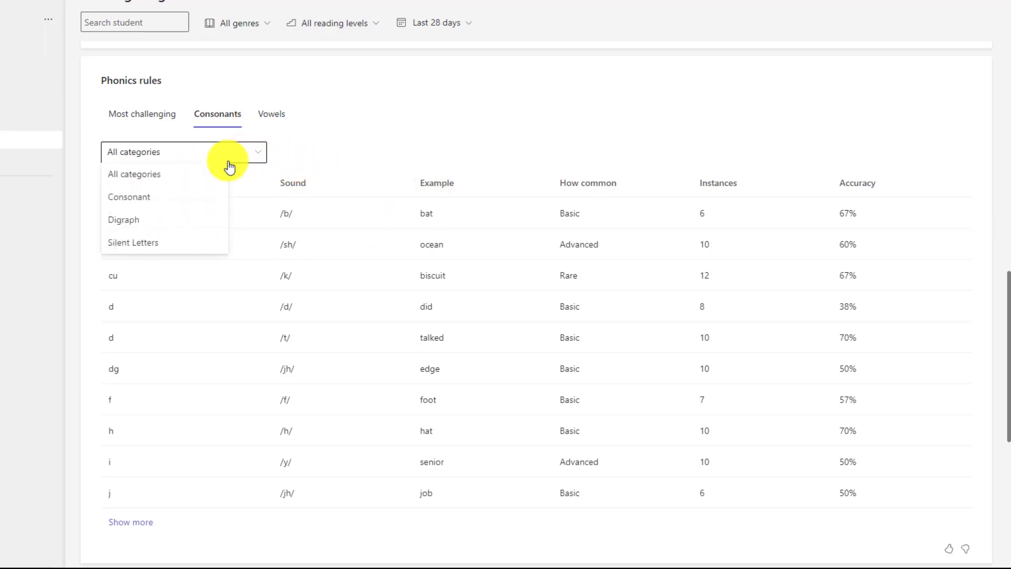
{"action": "left_click", "coordinate": [132, 222]}
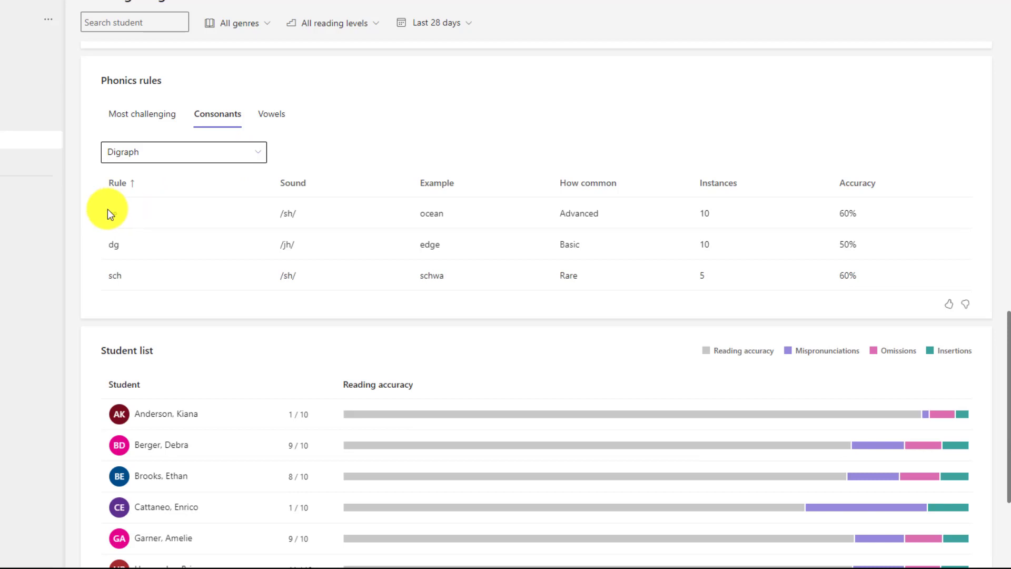
{"action": "left_click", "coordinate": [205, 147]}
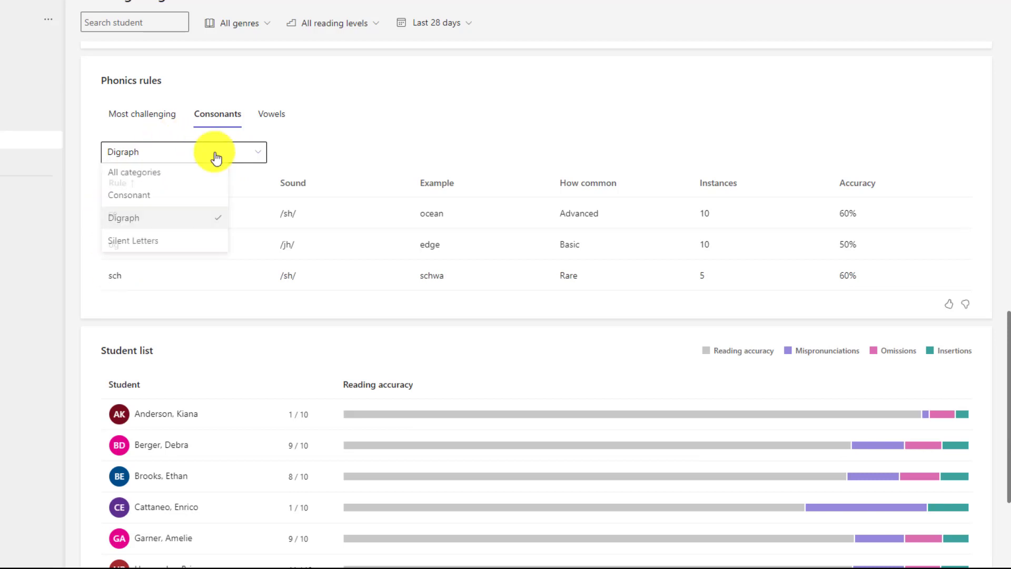
{"action": "left_click", "coordinate": [175, 245]}
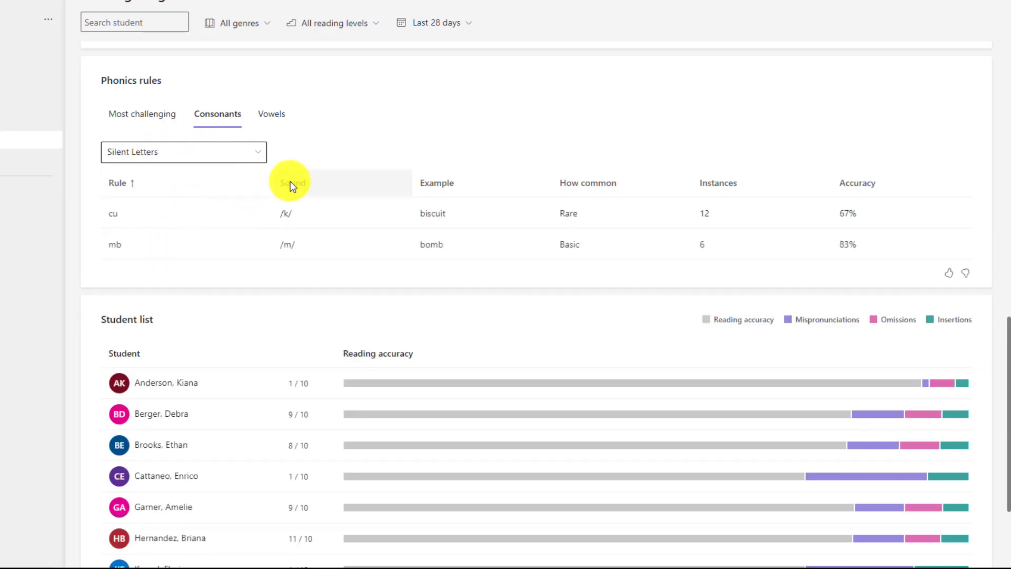
Return to the most challenging phonics rules and look over the words offered for a challenge assignment without creating one.
{"action": "left_click", "coordinate": [154, 115]}
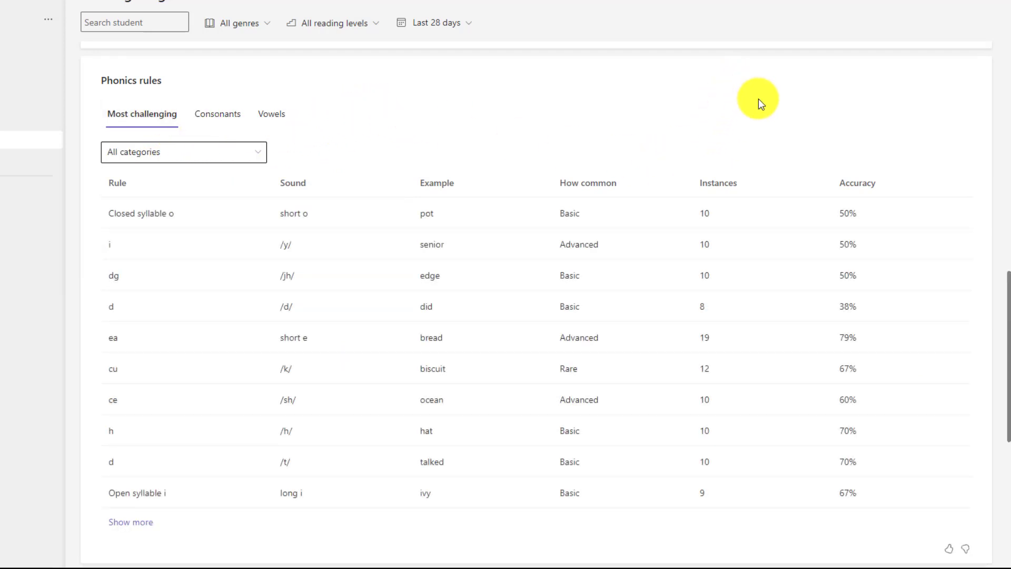
{"action": "scroll", "coordinate": [798, 185], "scroll_direction": "up", "scroll_amount": 4}
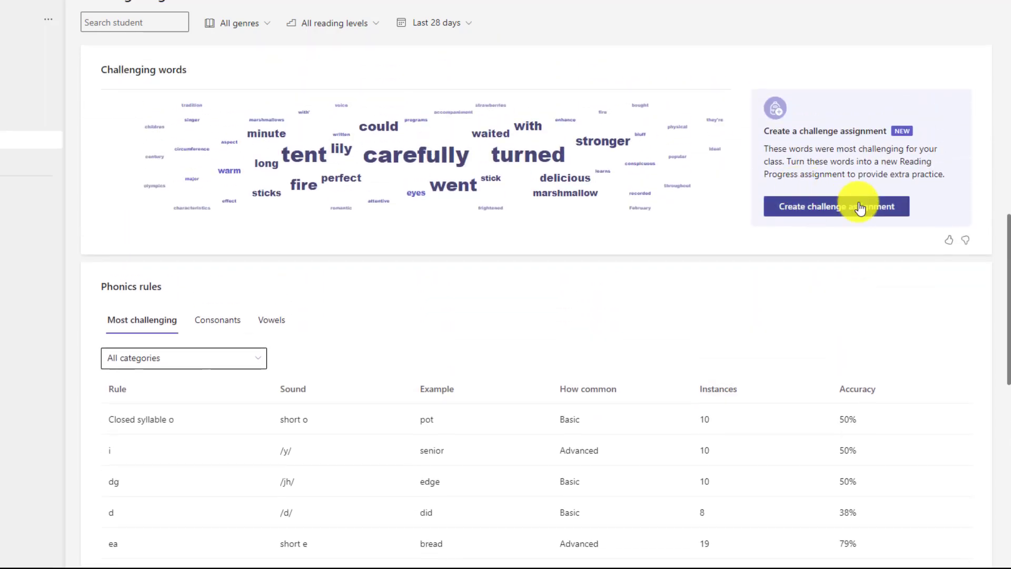
{"action": "left_click", "coordinate": [853, 206]}
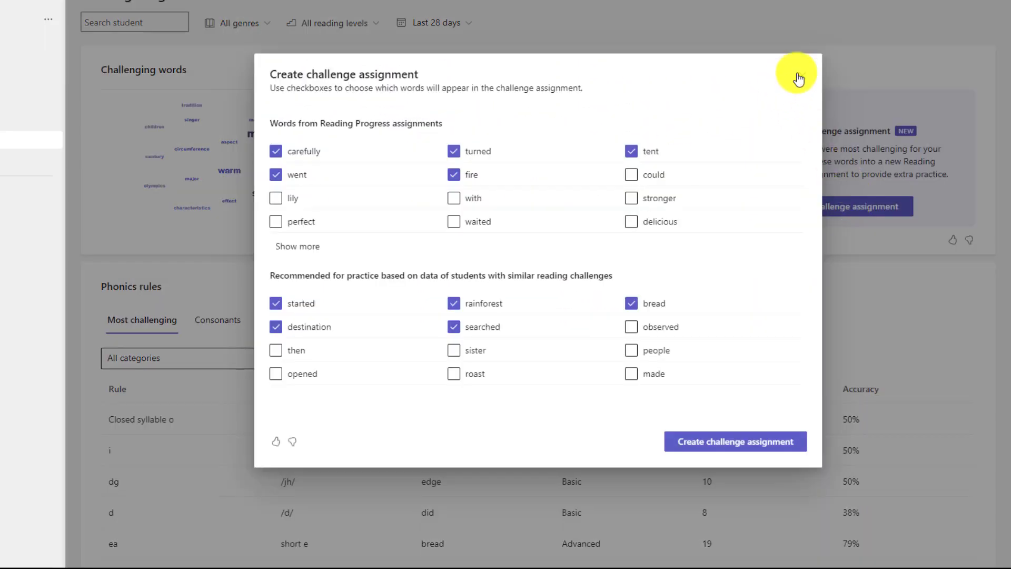
{"action": "left_click", "coordinate": [802, 75]}
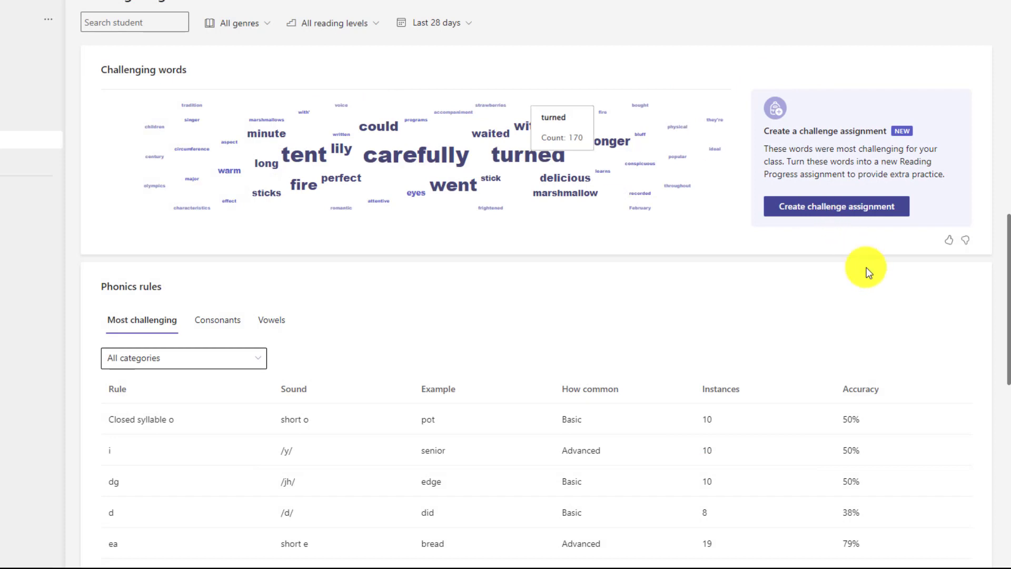
{"action": "scroll", "coordinate": [865, 268], "scroll_direction": "down", "scroll_amount": 3}
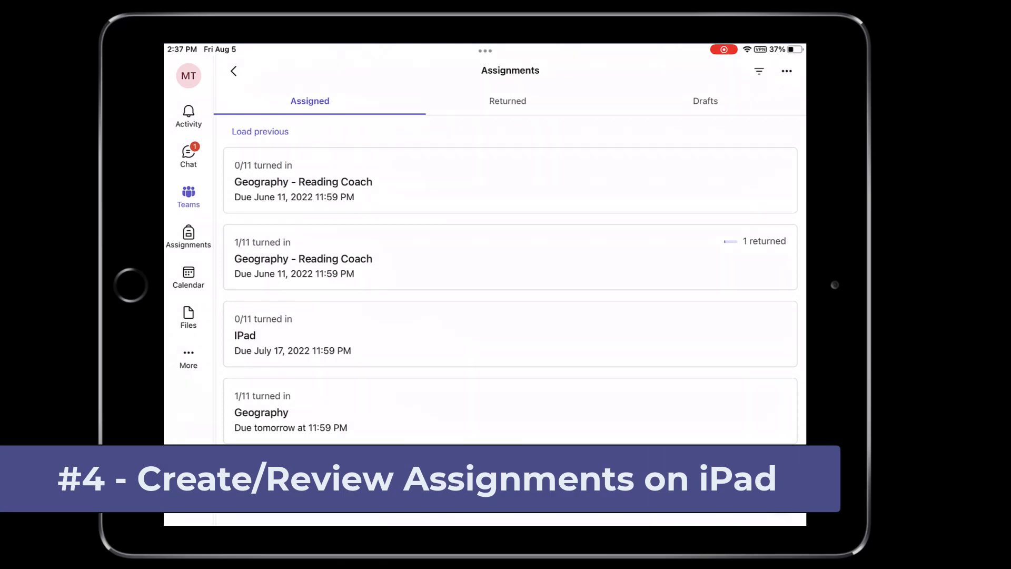
Start a new assignment for the 4th Grade class on the iPad and attach Reading Progress to it.
{"action": "left_click", "coordinate": [781, 491]}
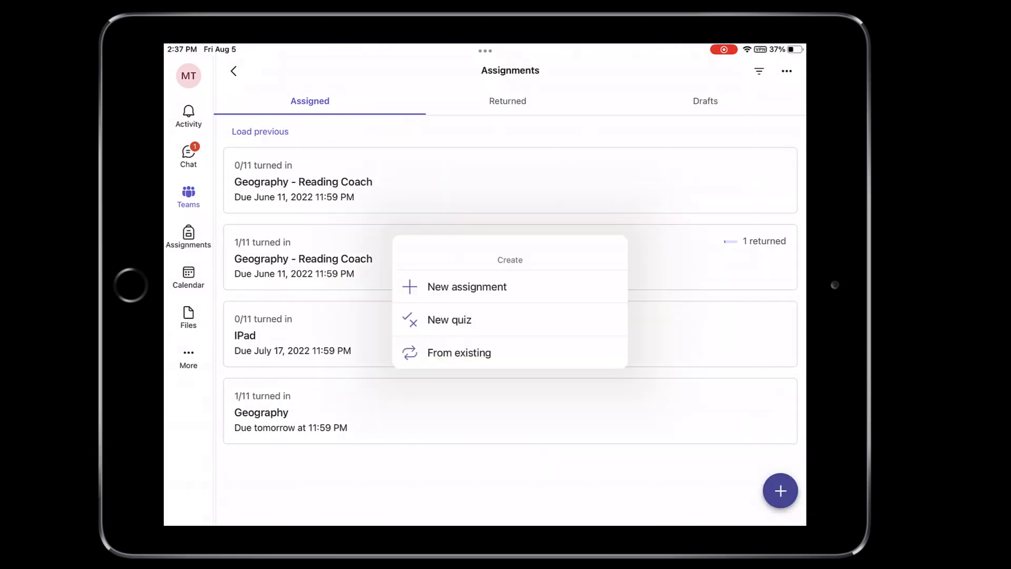
{"action": "left_click", "coordinate": [468, 287]}
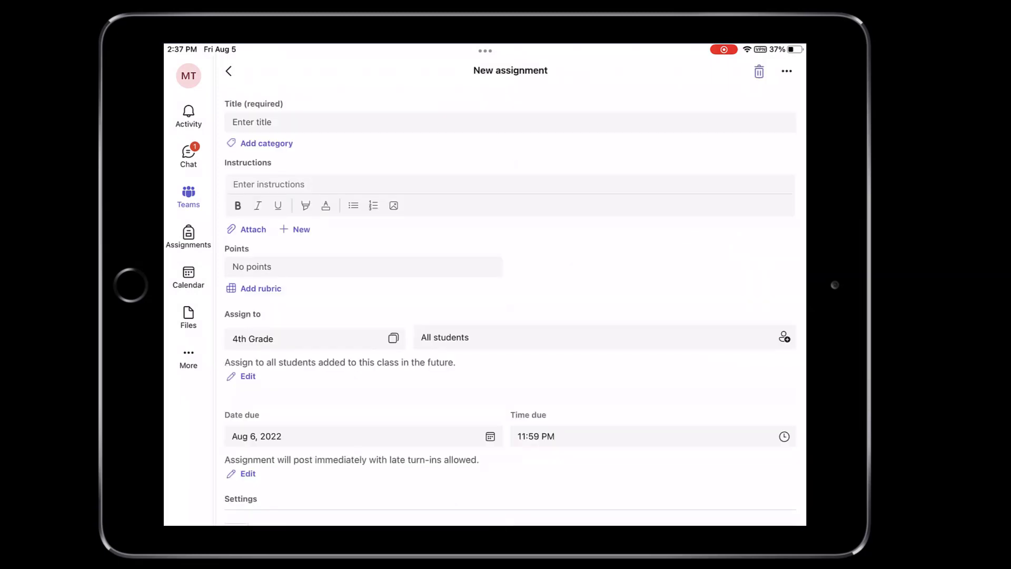
{"action": "left_click", "coordinate": [247, 229]}
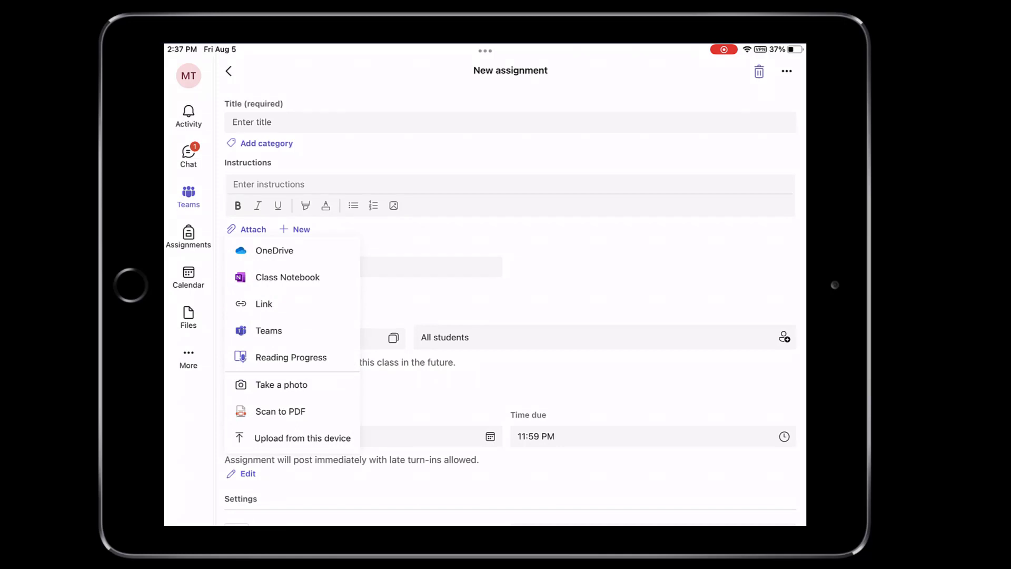
{"action": "left_click", "coordinate": [291, 357]}
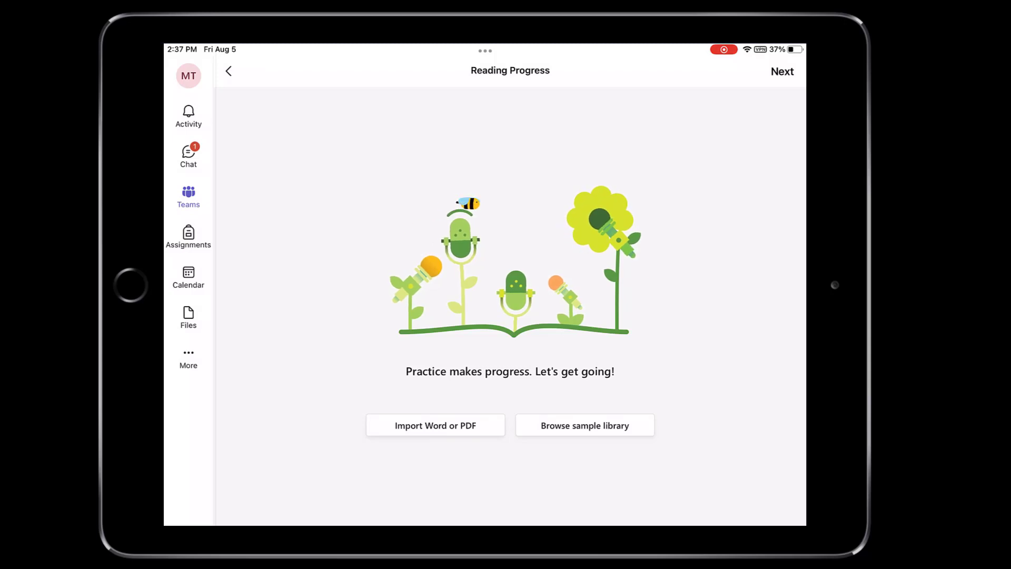
Look over the Reading Progress sample library and the sources for importing a Word or PDF passage.
{"action": "left_click", "coordinate": [585, 425]}
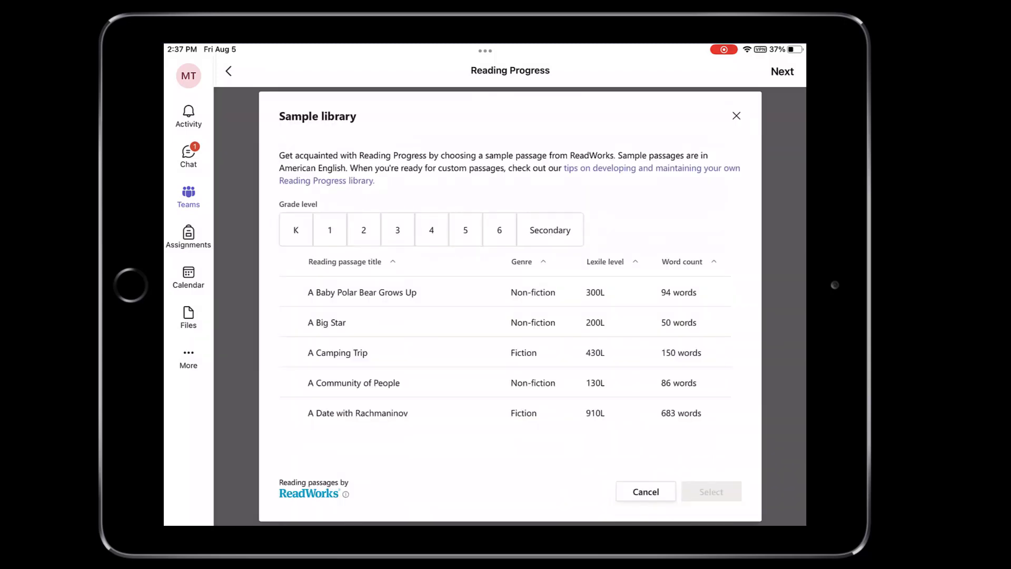
{"action": "left_click", "coordinate": [646, 491]}
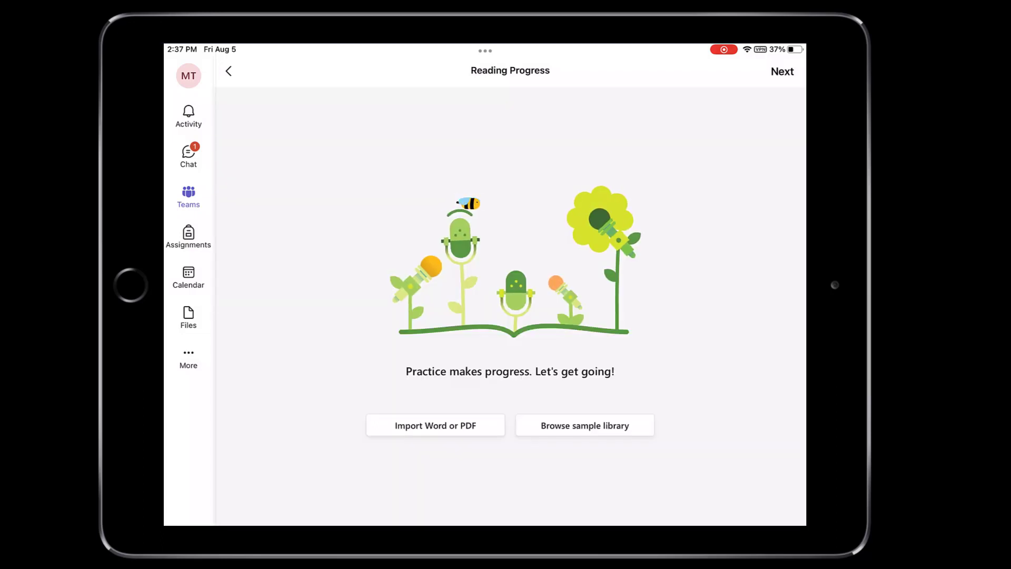
{"action": "left_click", "coordinate": [435, 425]}
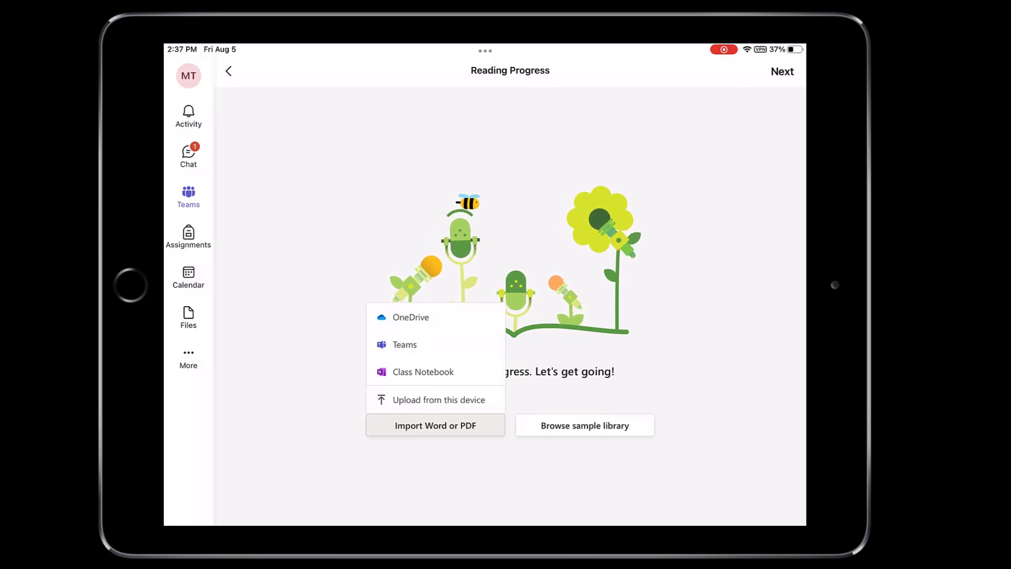
Preview the passage "A Baby Polar Bear Grows Up" in the sample library and select it for the assignment.
{"action": "left_click", "coordinate": [585, 425]}
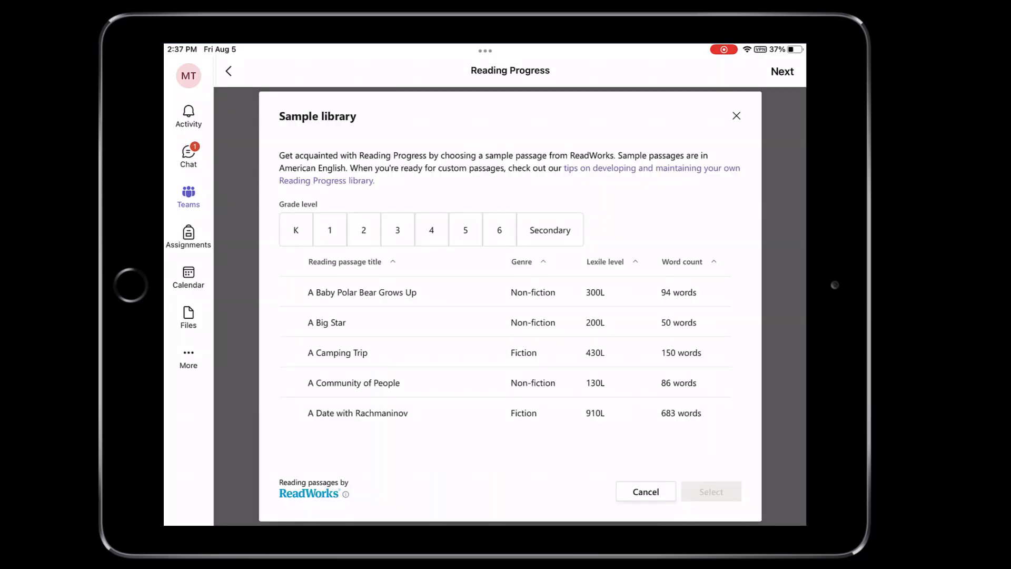
{"action": "left_click", "coordinate": [363, 292]}
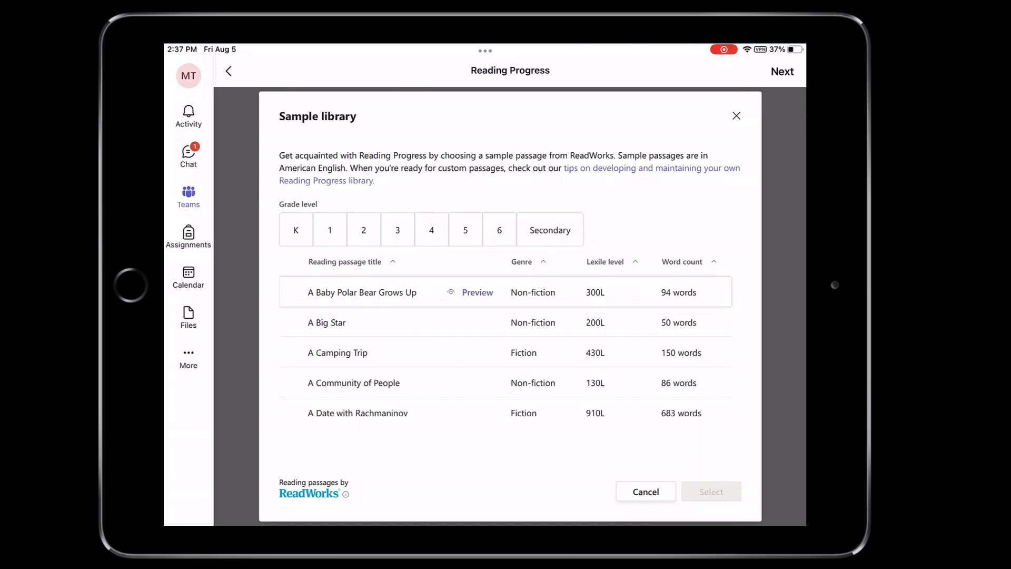
{"action": "left_click", "coordinate": [477, 292]}
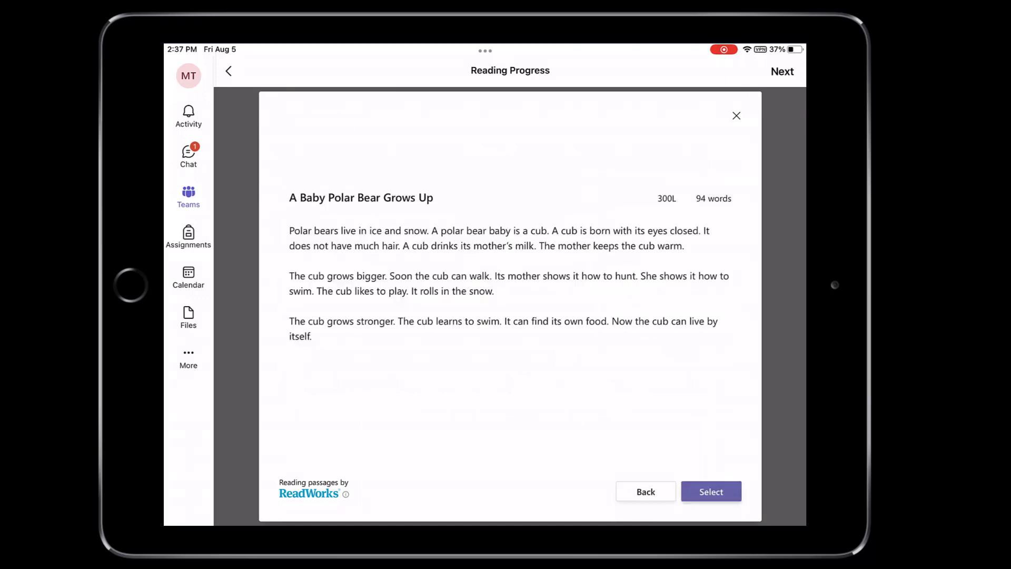
{"action": "left_click", "coordinate": [711, 491]}
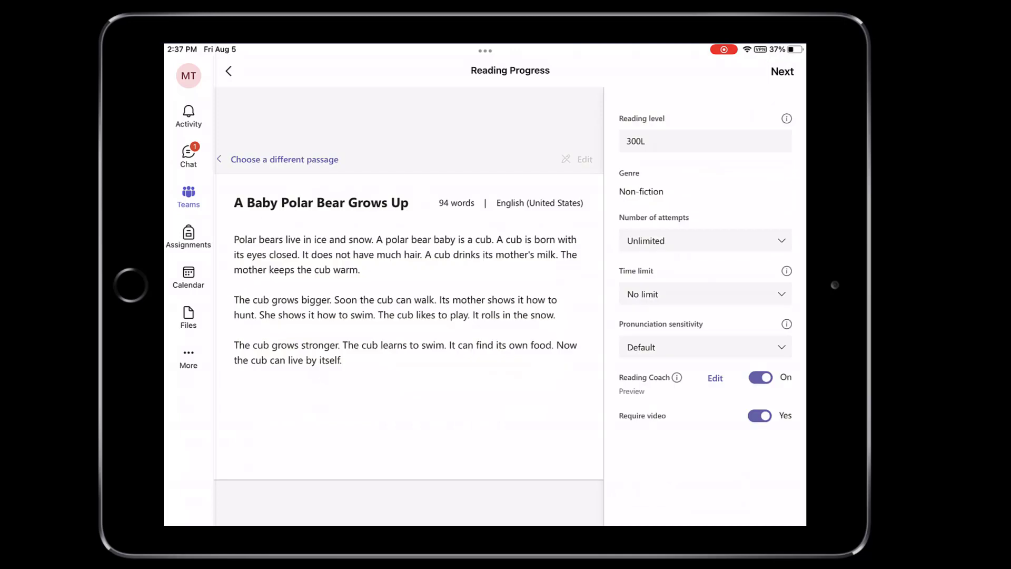
Set the polar bear passage's number of attempts to 2 and its time limit to 2 minutes.
{"action": "left_click", "coordinate": [706, 241]}
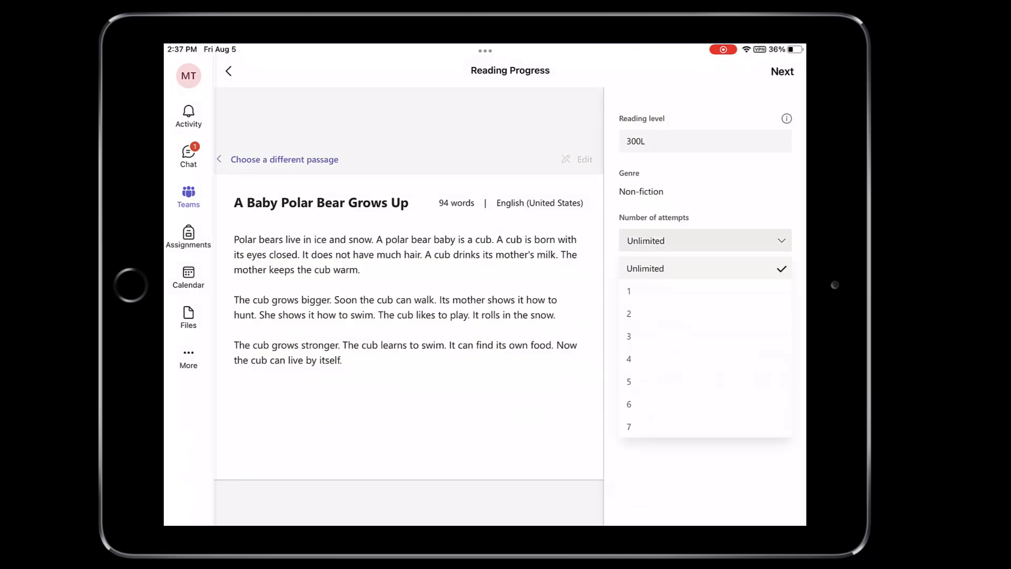
{"action": "left_click", "coordinate": [706, 313]}
{"action": "left_click", "coordinate": [706, 294]}
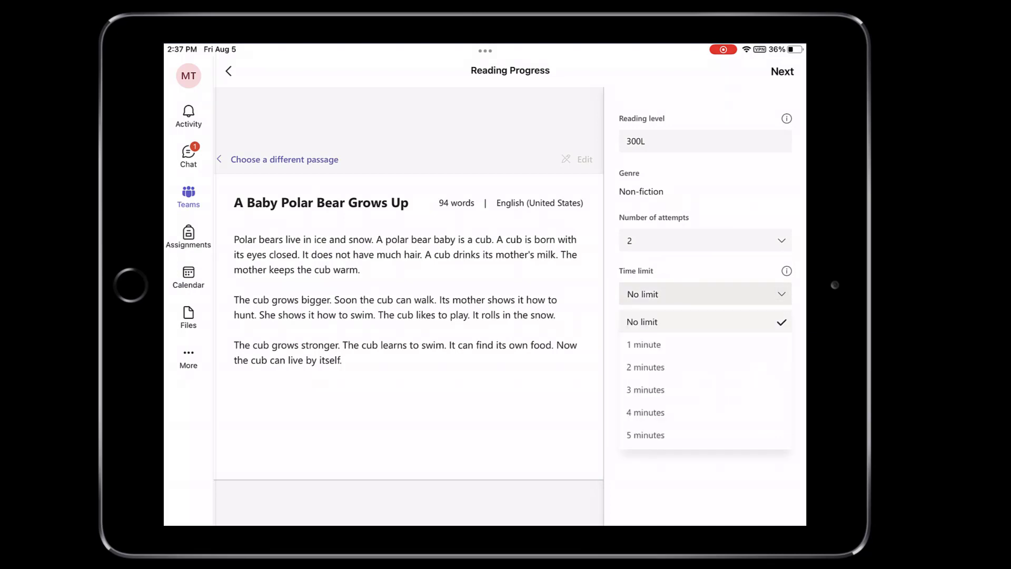
{"action": "left_click", "coordinate": [646, 367]}
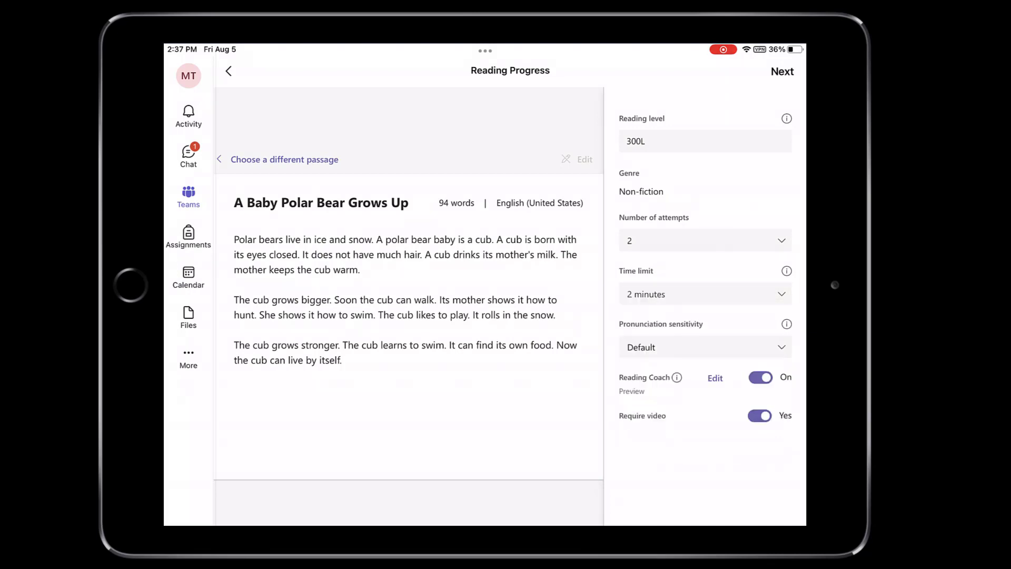
Turn Reading Coach off and back on for the passage, and accept the Reading Progress settings.
{"action": "left_click", "coordinate": [760, 377]}
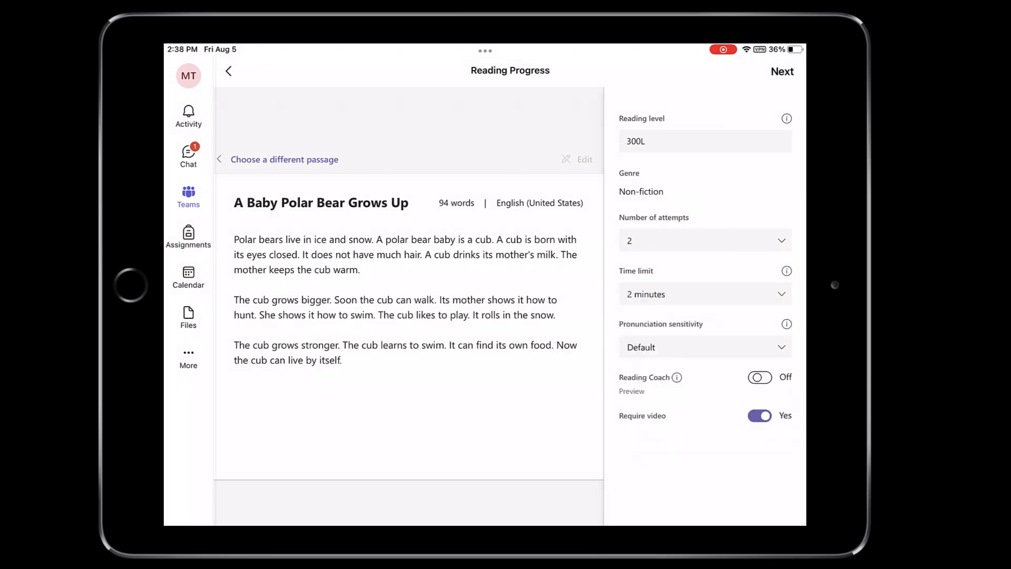
{"action": "left_click", "coordinate": [760, 377]}
{"action": "left_click", "coordinate": [782, 71]}
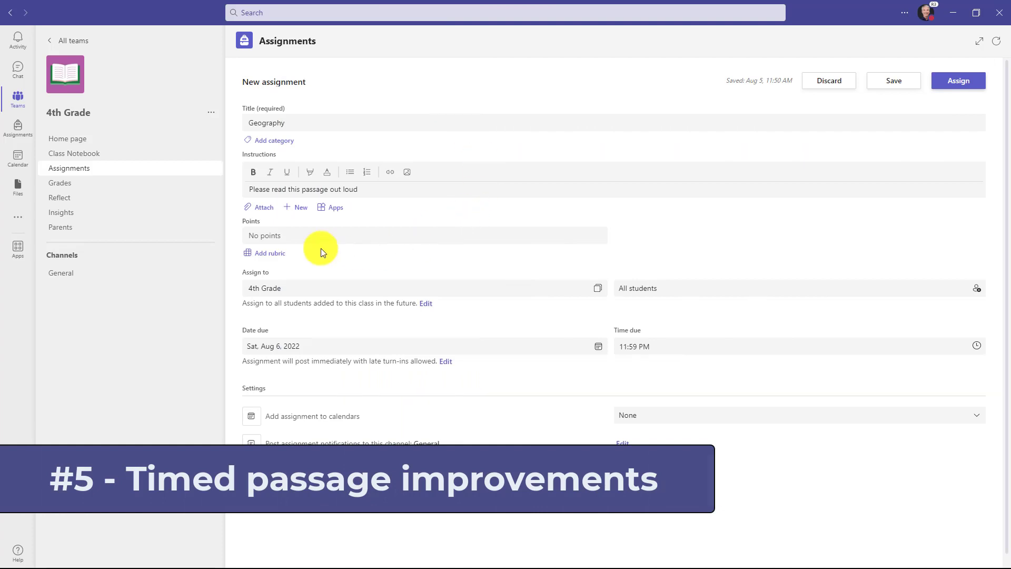
Attach the "Geography" passage through Reading Progress with a 1-minute time limit and assign it to the 4th Grade class.
{"action": "left_click", "coordinate": [263, 208]}
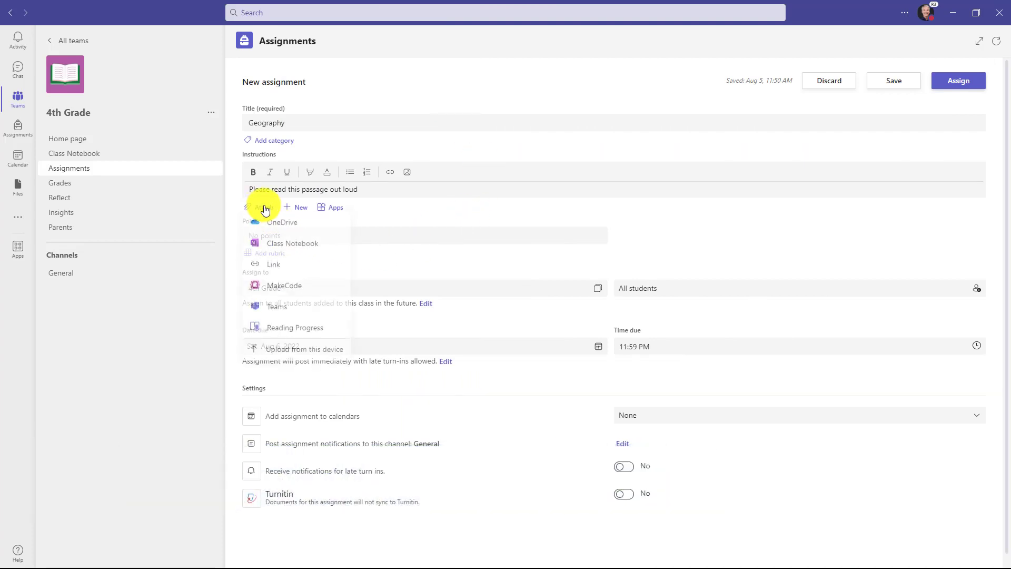
{"action": "left_click", "coordinate": [315, 332]}
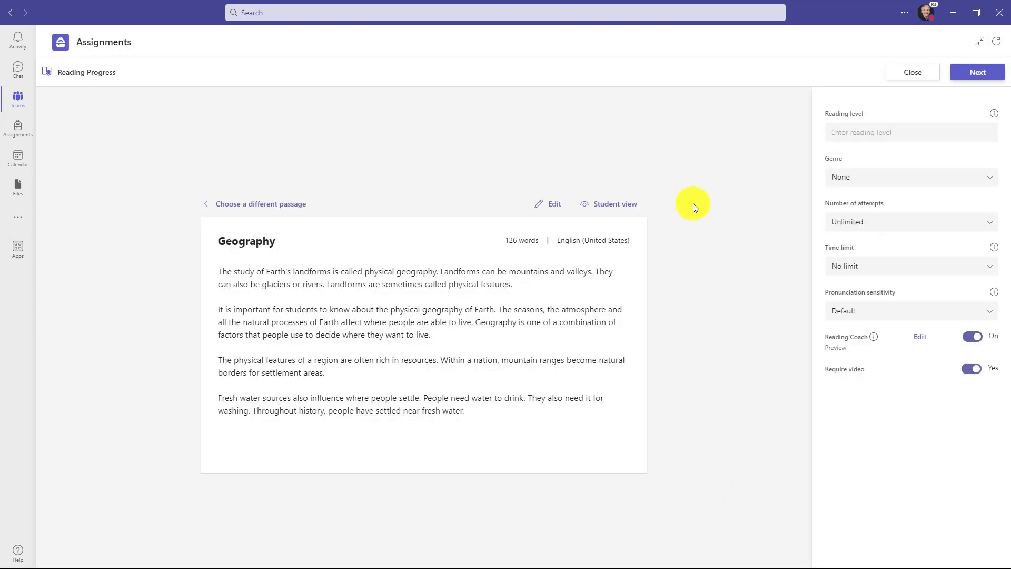
{"action": "left_click", "coordinate": [890, 267]}
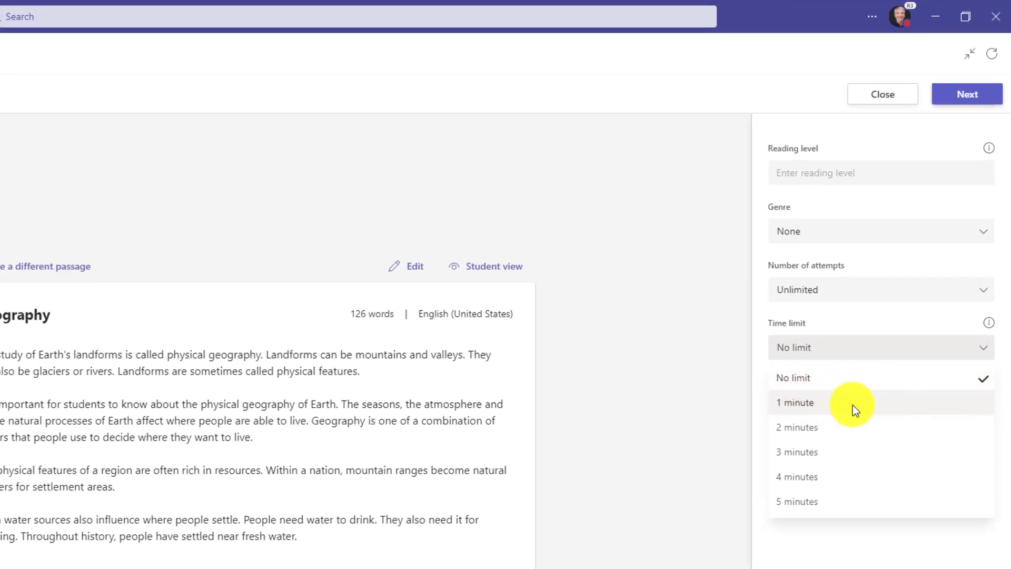
{"action": "left_click", "coordinate": [882, 401]}
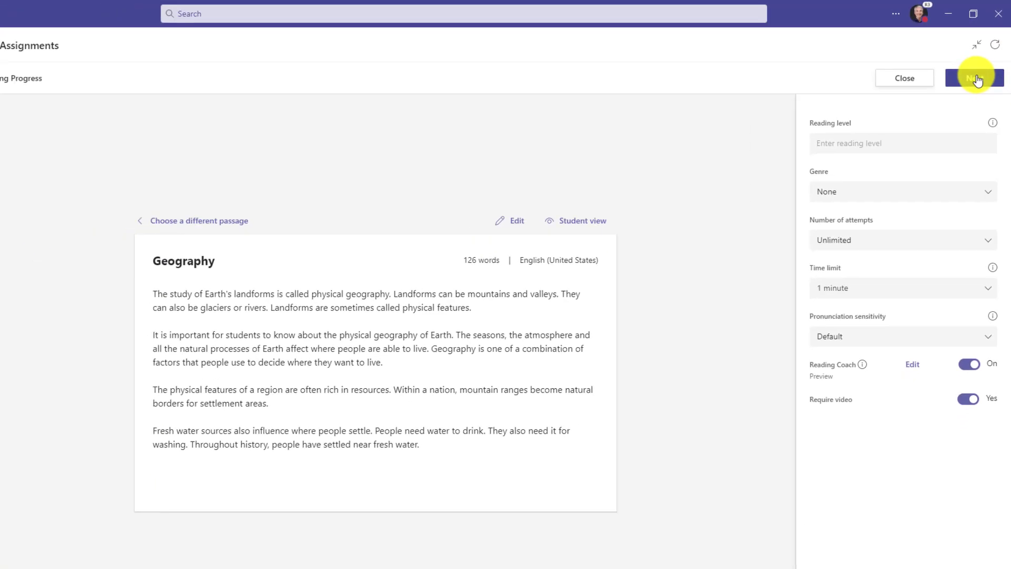
{"action": "left_click", "coordinate": [969, 94]}
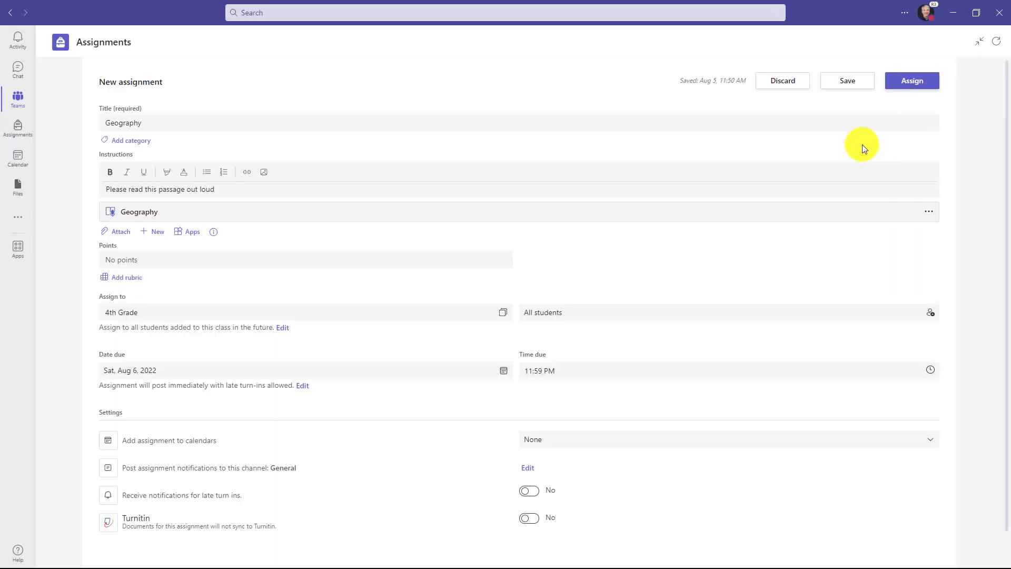
{"action": "left_click", "coordinate": [914, 83]}
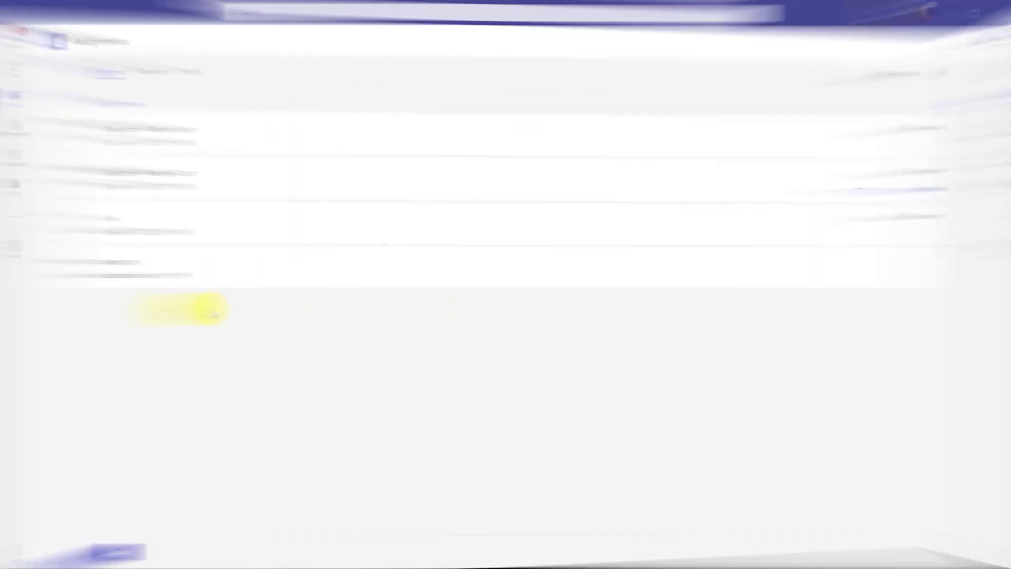
Open the turned-in Geography submission and examine the end-of-reading marker and the unread text after it.
{"action": "left_click", "coordinate": [181, 278]}
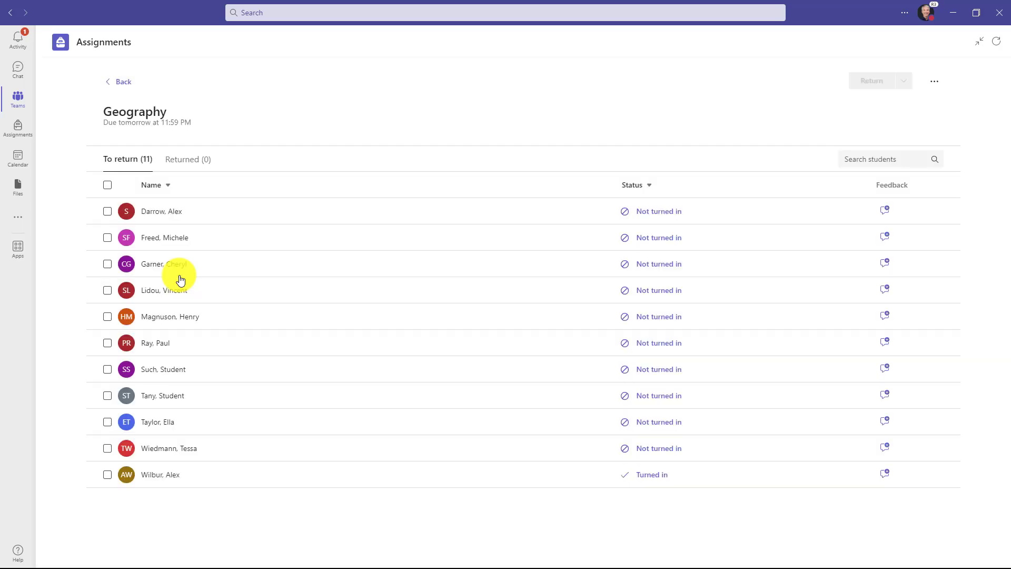
{"action": "left_click", "coordinate": [175, 479]}
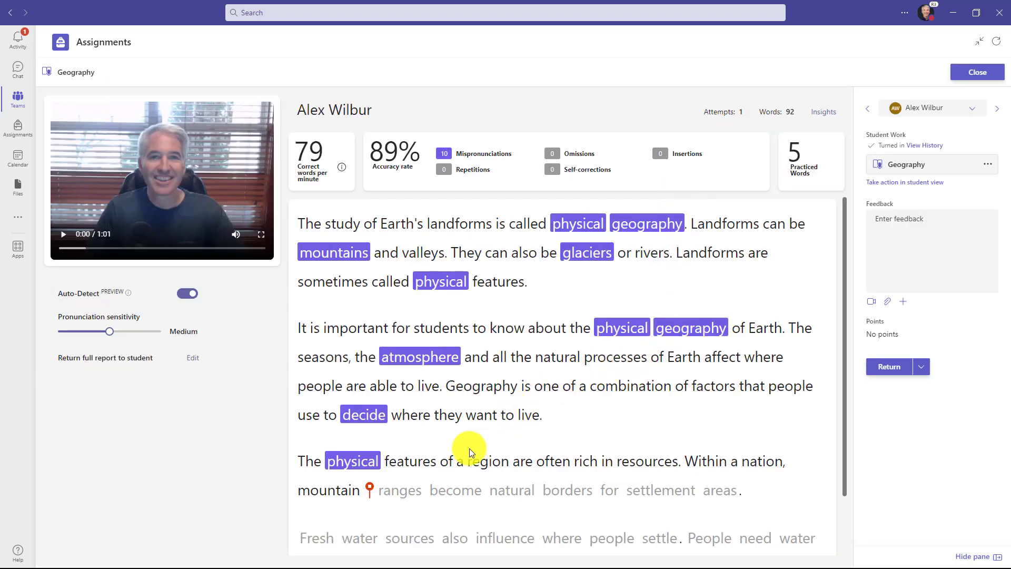
{"action": "mouse_move", "coordinate": [368, 491]}
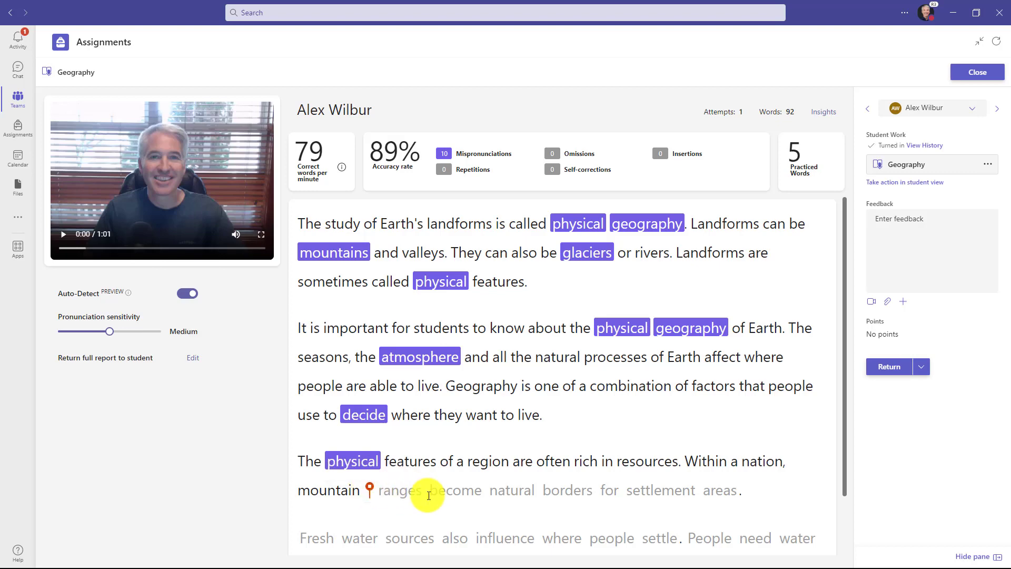
{"action": "scroll", "coordinate": [429, 493], "scroll_direction": "down", "scroll_amount": 1}
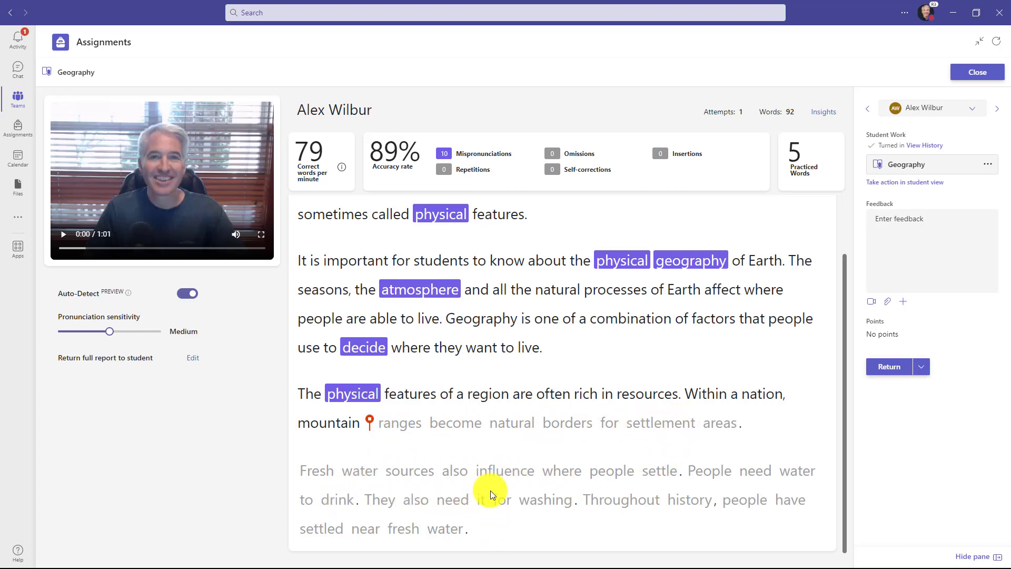
{"action": "scroll", "coordinate": [491, 495], "scroll_direction": "up", "scroll_amount": 1}
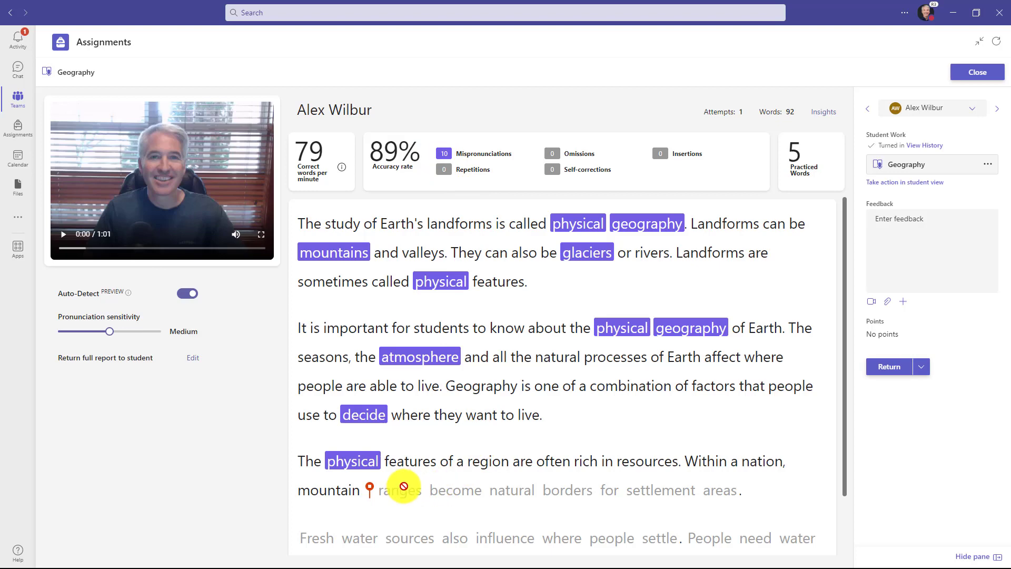
{"action": "scroll", "coordinate": [403, 483], "scroll_direction": "down", "scroll_amount": 1}
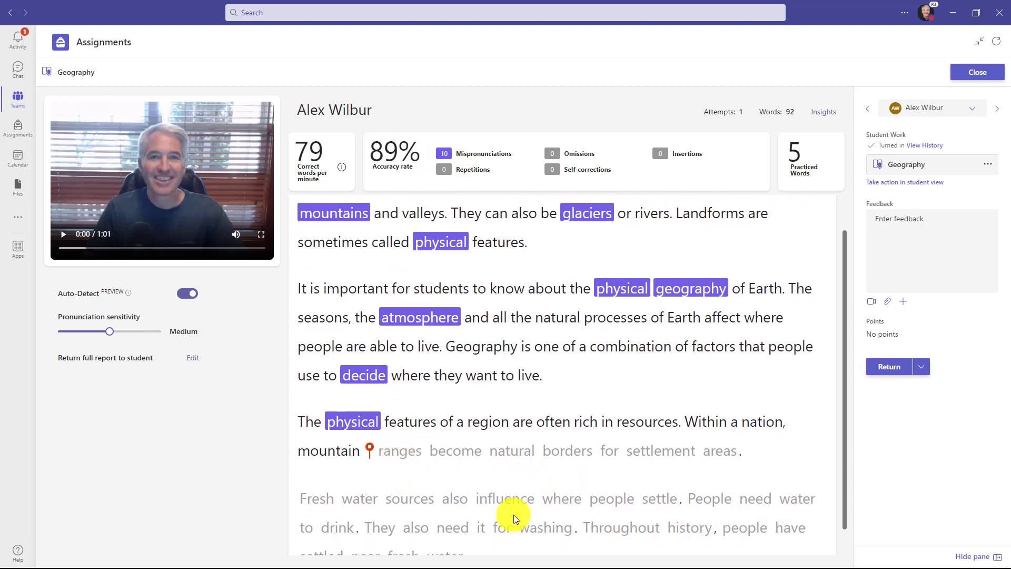
{"action": "scroll", "coordinate": [453, 459], "scroll_direction": "up", "scroll_amount": 1}
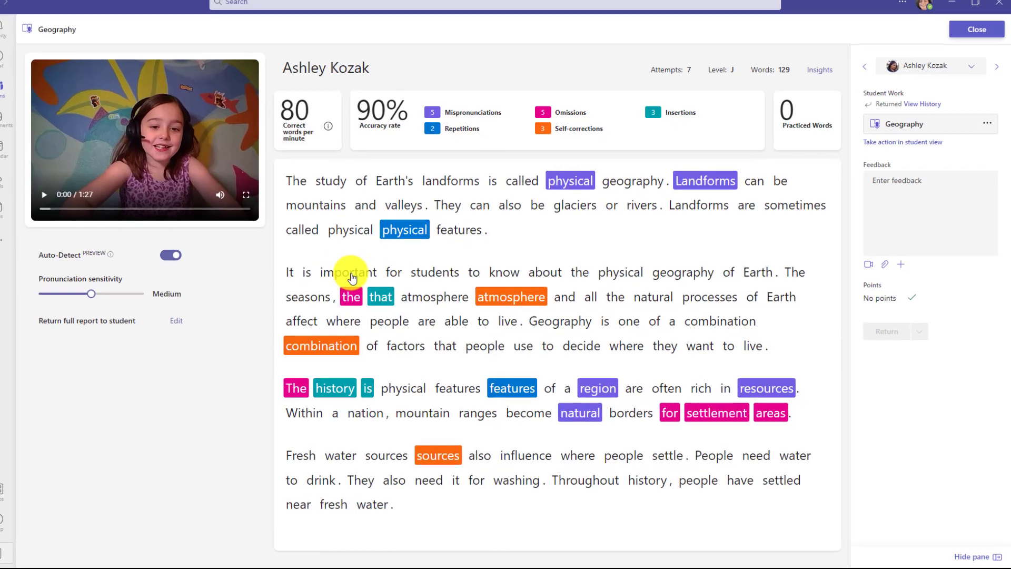
Multi-select the words "important for students to know about the physical geography of Earth" in the other student's submission and mark them as Omission.
{"action": "left_click", "coordinate": [356, 270]}
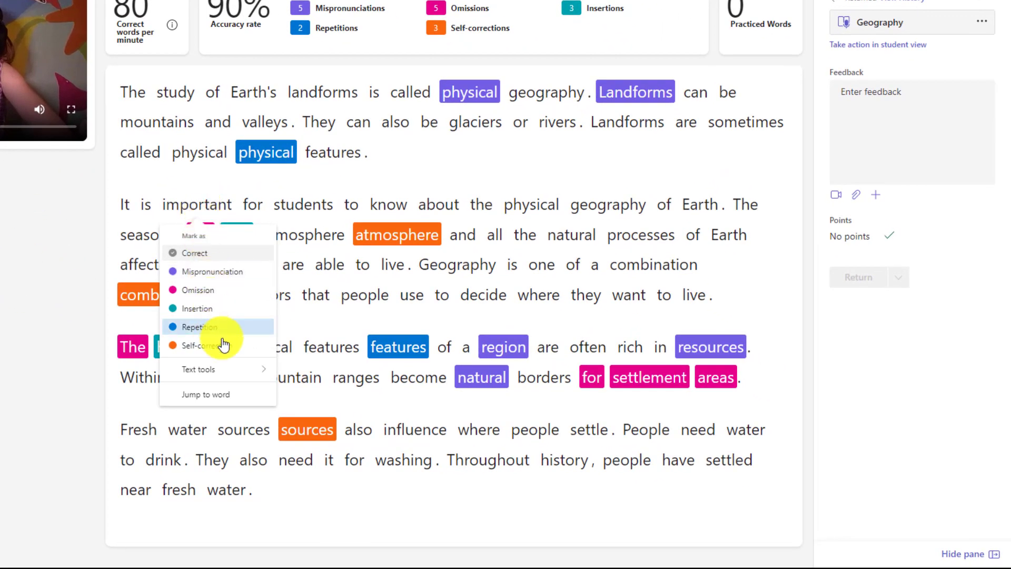
{"action": "mouse_move", "coordinate": [232, 373]}
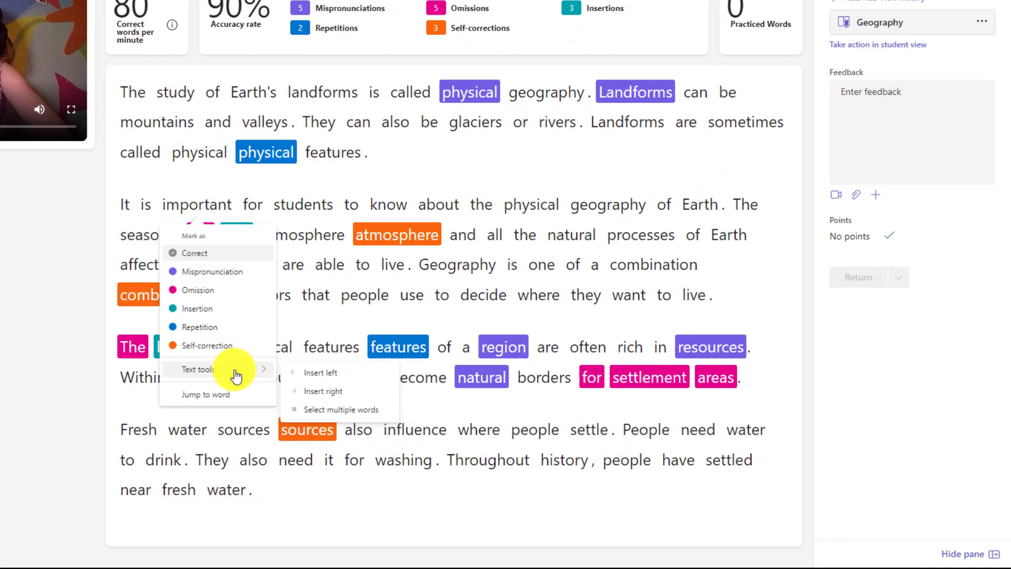
{"action": "left_click", "coordinate": [376, 411]}
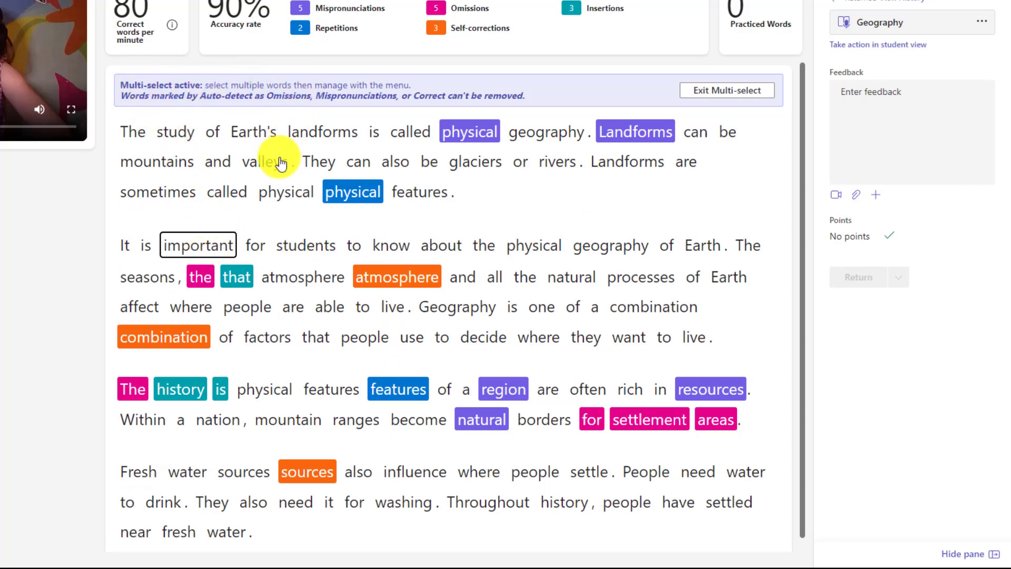
{"action": "left_click", "coordinate": [257, 244]}
{"action": "left_click", "coordinate": [302, 247]}
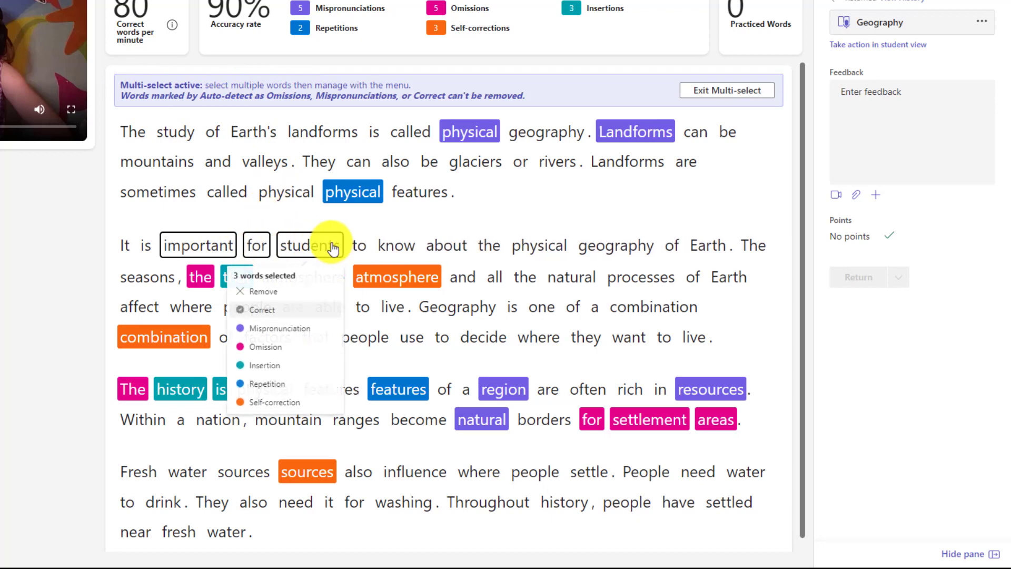
{"action": "left_click", "coordinate": [362, 245]}
{"action": "left_click", "coordinate": [395, 245]}
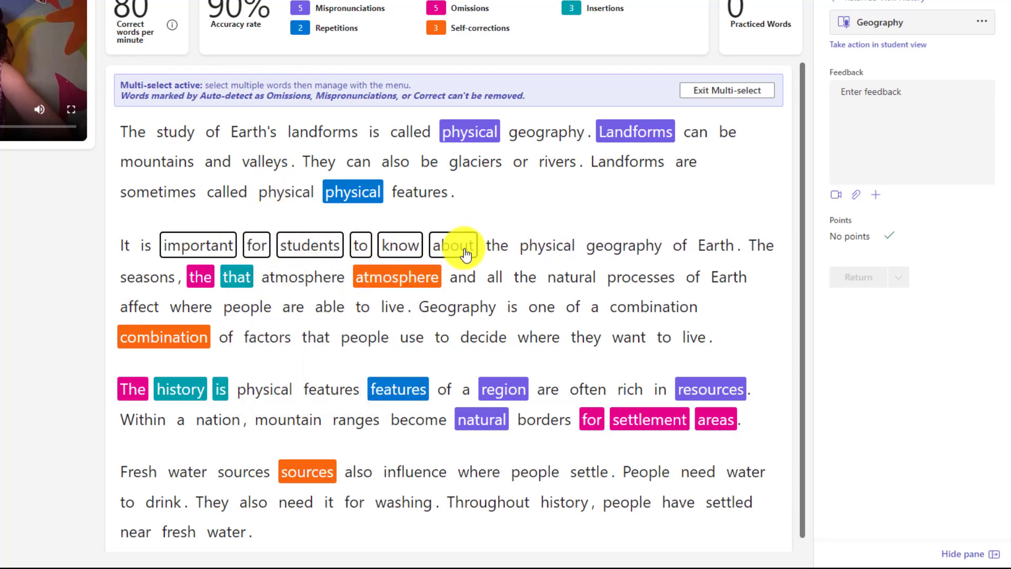
{"action": "left_click", "coordinate": [453, 245]}
{"action": "left_click", "coordinate": [498, 245]}
{"action": "left_click", "coordinate": [548, 246]}
{"action": "left_click", "coordinate": [625, 255]}
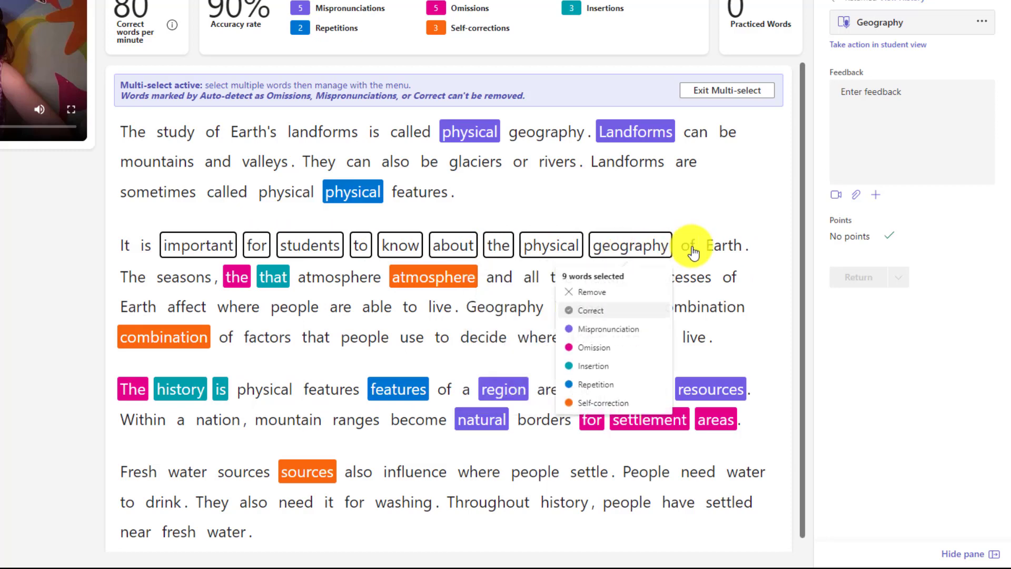
{"action": "left_click", "coordinate": [688, 245]}
{"action": "left_click", "coordinate": [727, 245]}
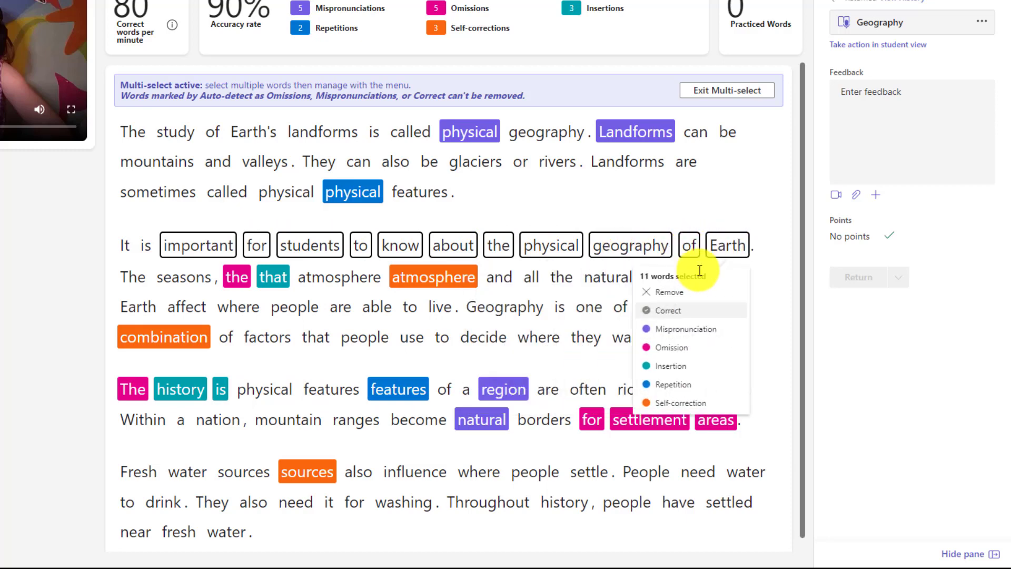
{"action": "left_click", "coordinate": [680, 349]}
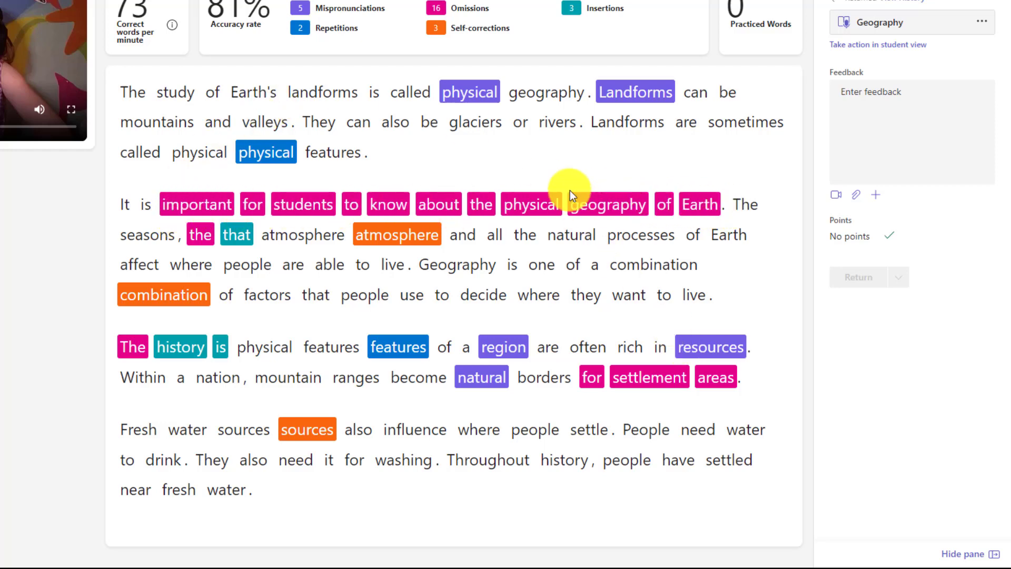
Multi-select "important", "students", "know", "physical" and "geography" among the omissions, mark them as Correct, and toggle Auto-Detect.
{"action": "left_click", "coordinate": [207, 208]}
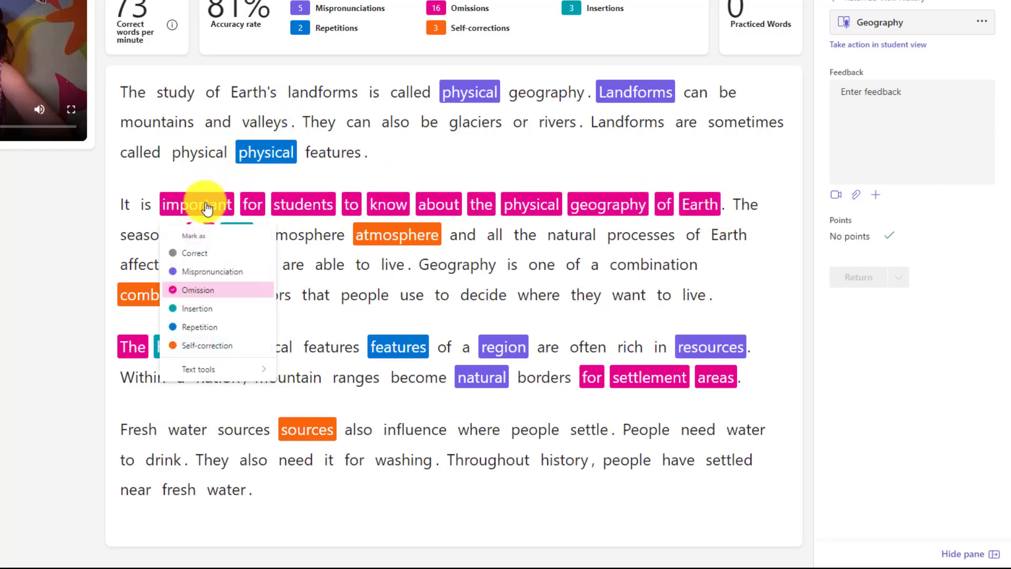
{"action": "mouse_move", "coordinate": [232, 375]}
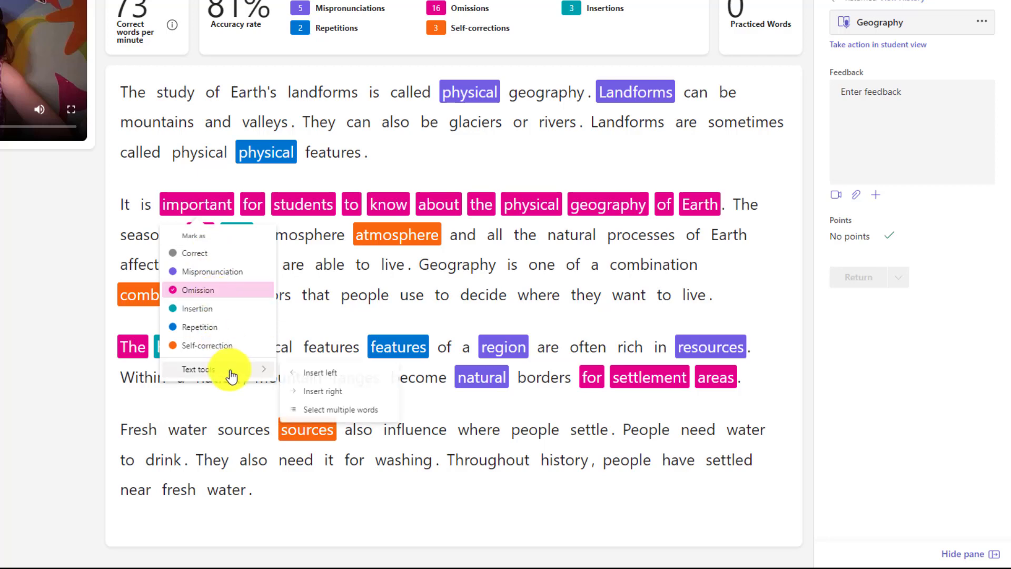
{"action": "left_click", "coordinate": [340, 410]}
{"action": "left_click", "coordinate": [312, 246]}
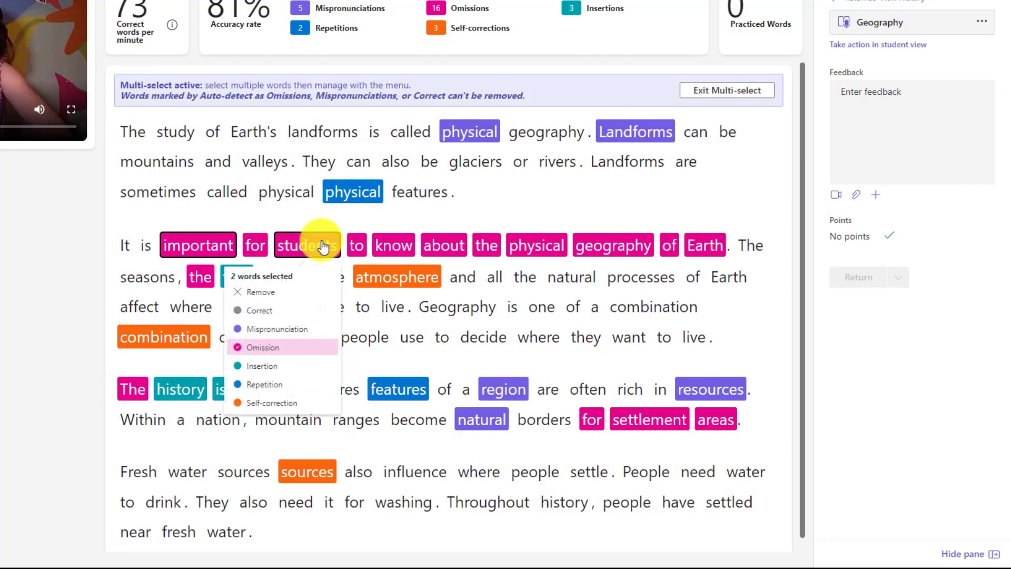
{"action": "left_click", "coordinate": [390, 246]}
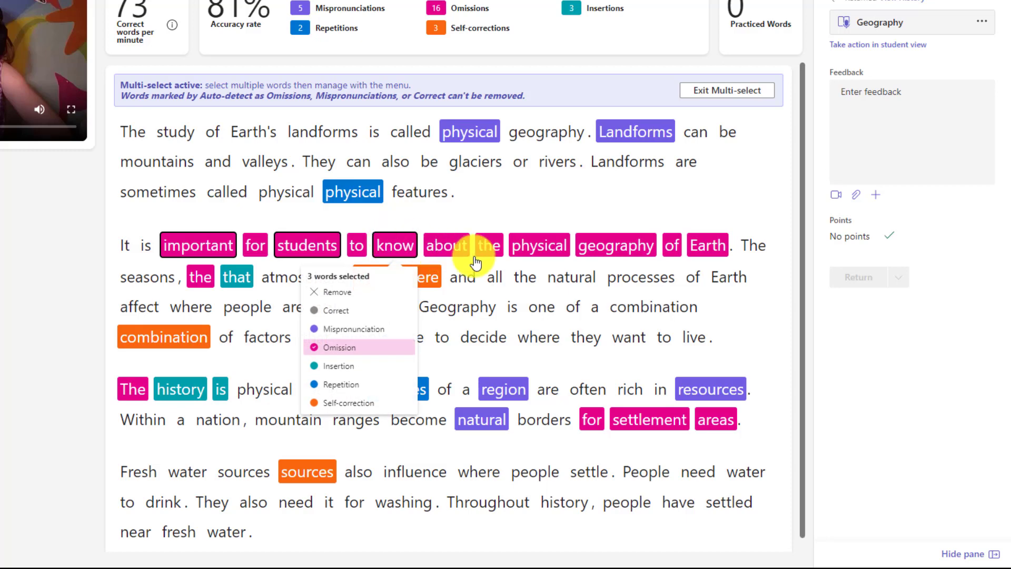
{"action": "left_click", "coordinate": [554, 247]}
{"action": "left_click", "coordinate": [615, 245]}
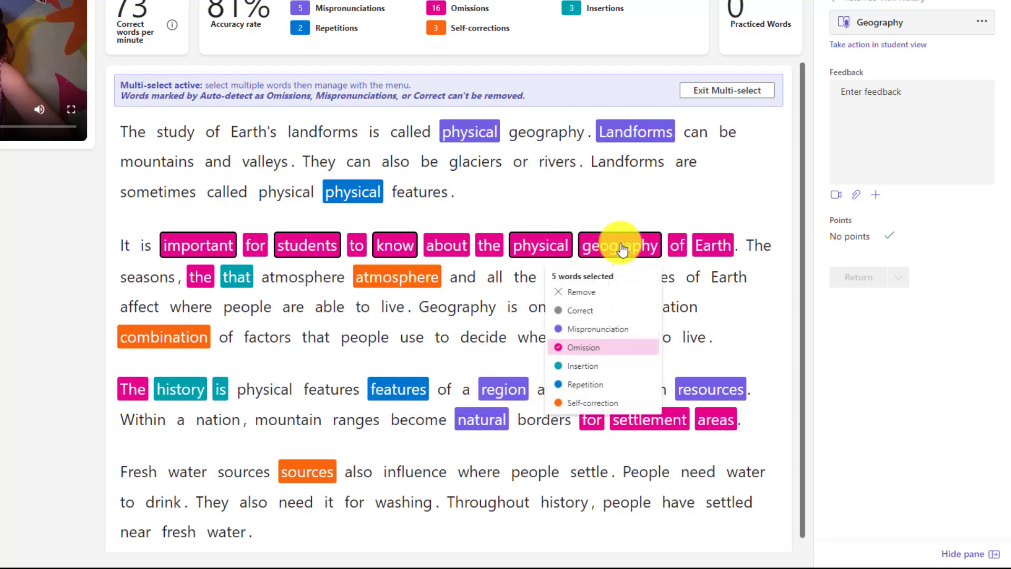
{"action": "left_click", "coordinate": [600, 311]}
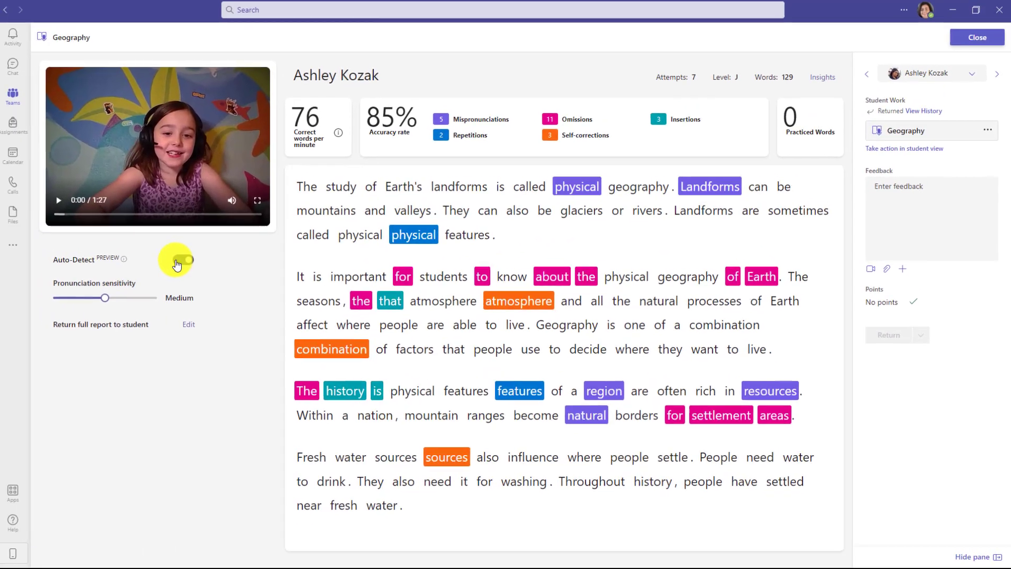
{"action": "left_click", "coordinate": [181, 263]}
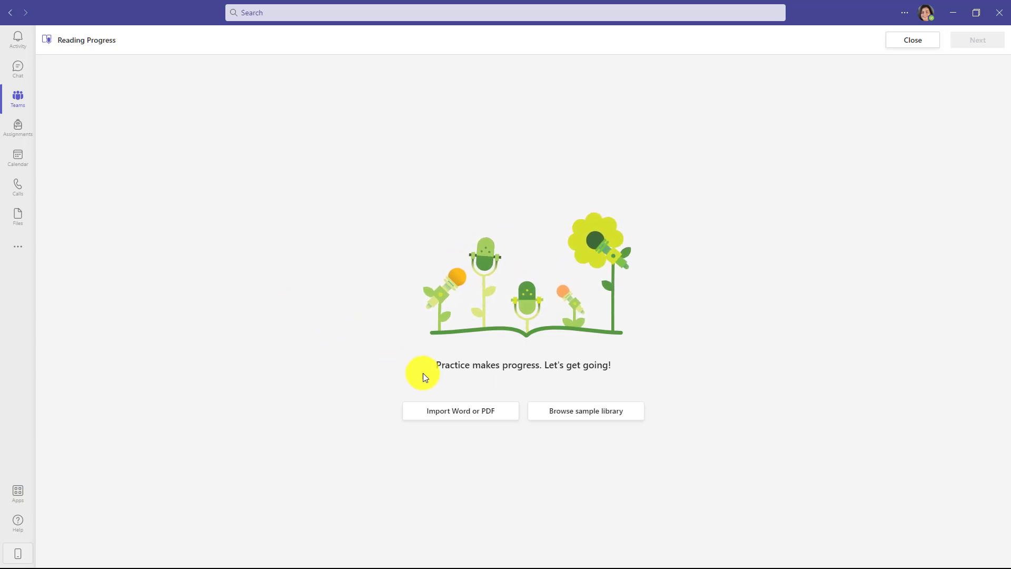
Import the "Spanish example document" as a Reading Progress passage and save its language as Spanish (Mexico).
{"action": "left_click", "coordinate": [494, 414]}
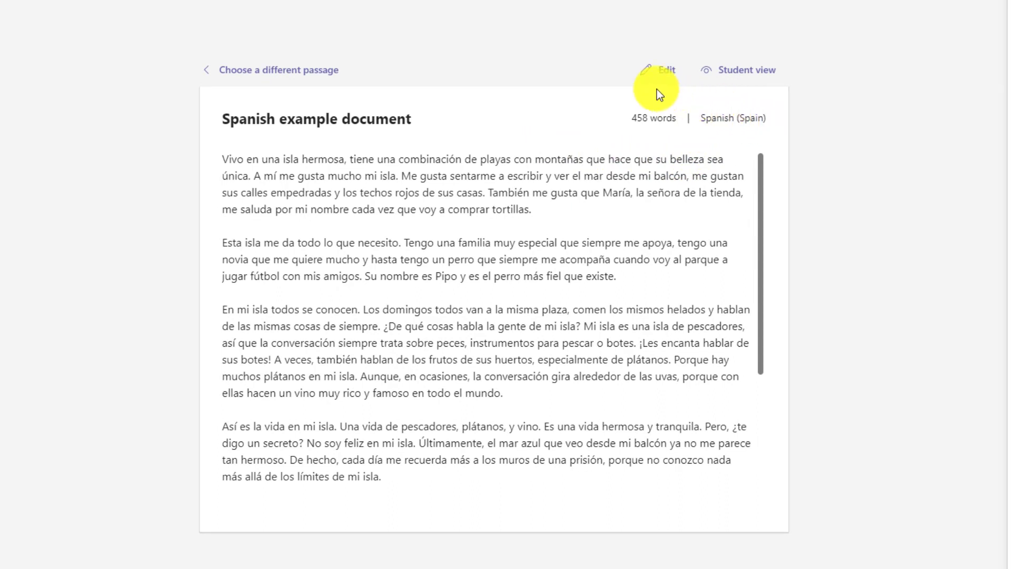
{"action": "left_click", "coordinate": [666, 73]}
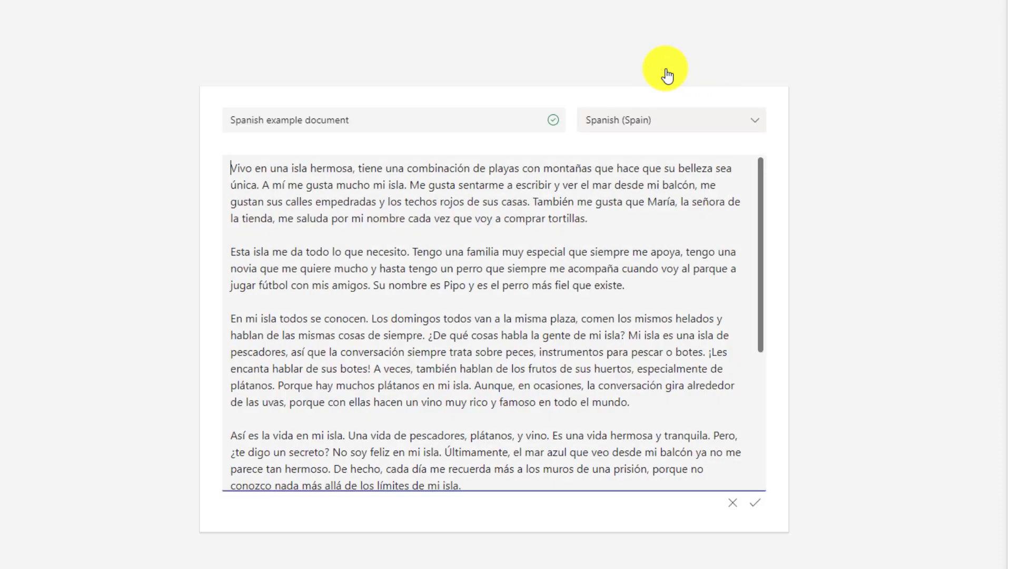
{"action": "left_click", "coordinate": [708, 127]}
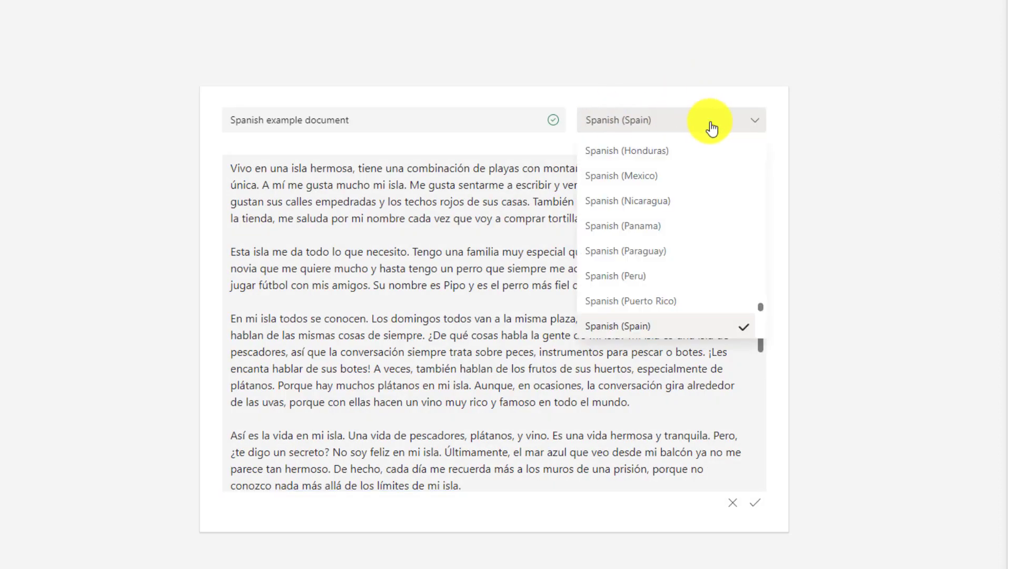
{"action": "scroll", "coordinate": [659, 273], "scroll_direction": "up", "scroll_amount": 1}
{"action": "scroll", "coordinate": [659, 273], "scroll_direction": "up", "scroll_amount": 3}
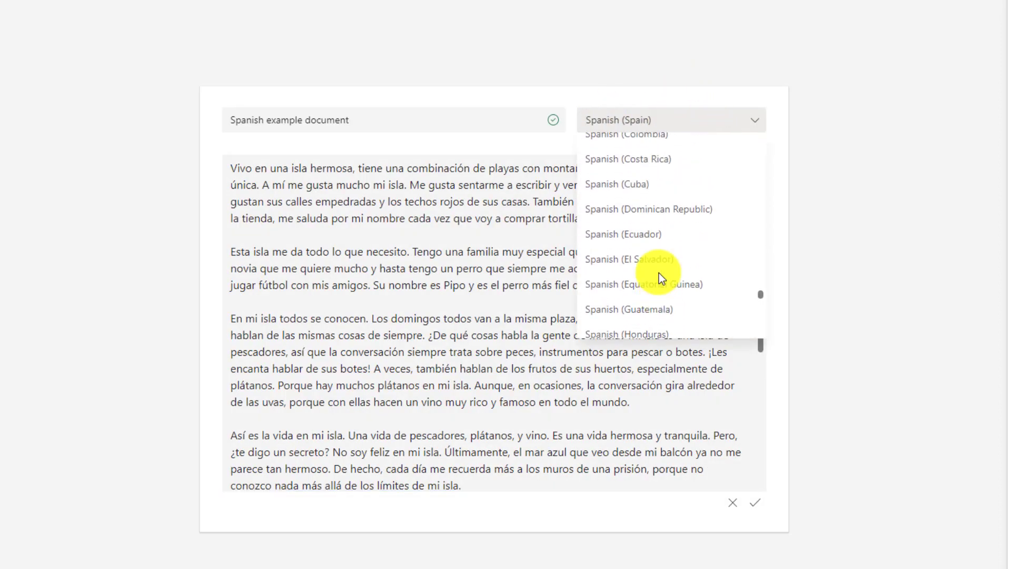
{"action": "scroll", "coordinate": [656, 260], "scroll_direction": "up", "scroll_amount": 2}
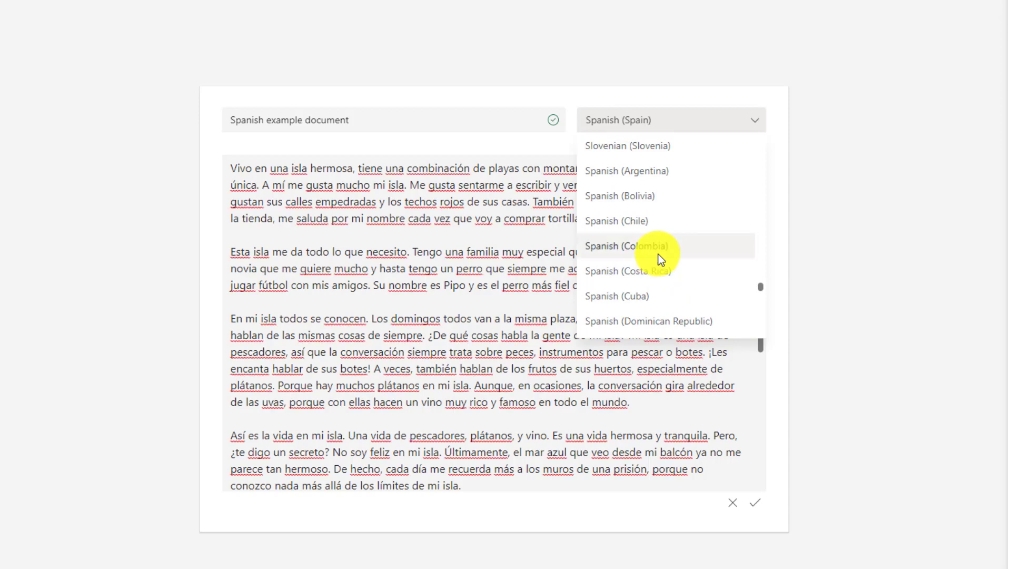
{"action": "scroll", "coordinate": [657, 260], "scroll_direction": "down", "scroll_amount": 2}
{"action": "scroll", "coordinate": [659, 258], "scroll_direction": "down", "scroll_amount": 3}
{"action": "left_click", "coordinate": [645, 210]}
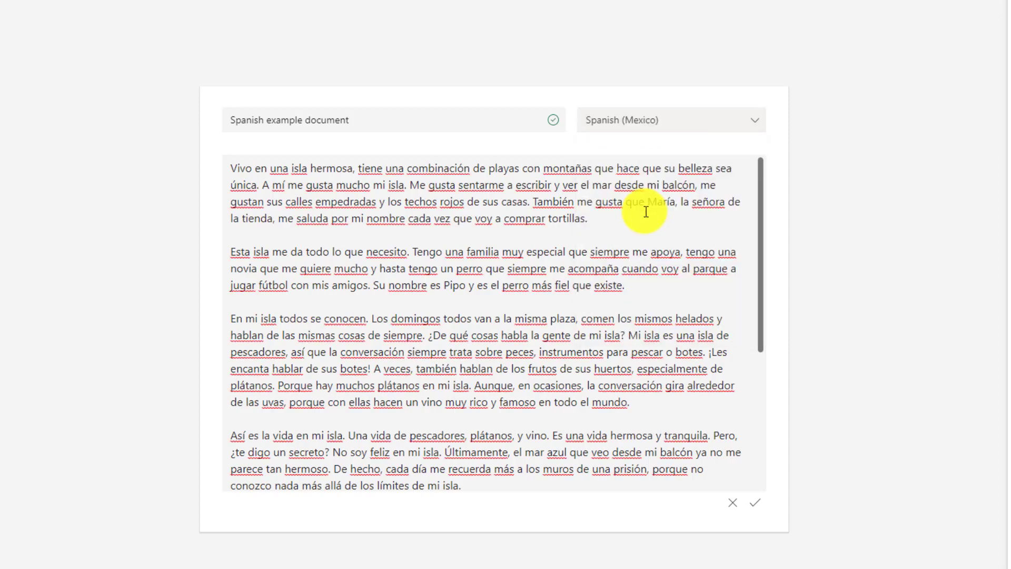
{"action": "left_click", "coordinate": [757, 504]}
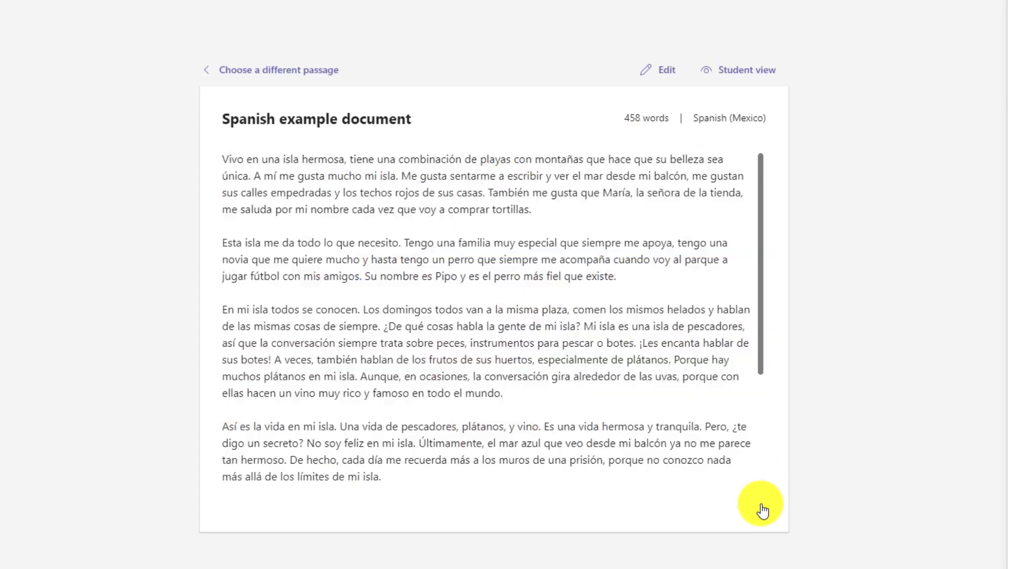